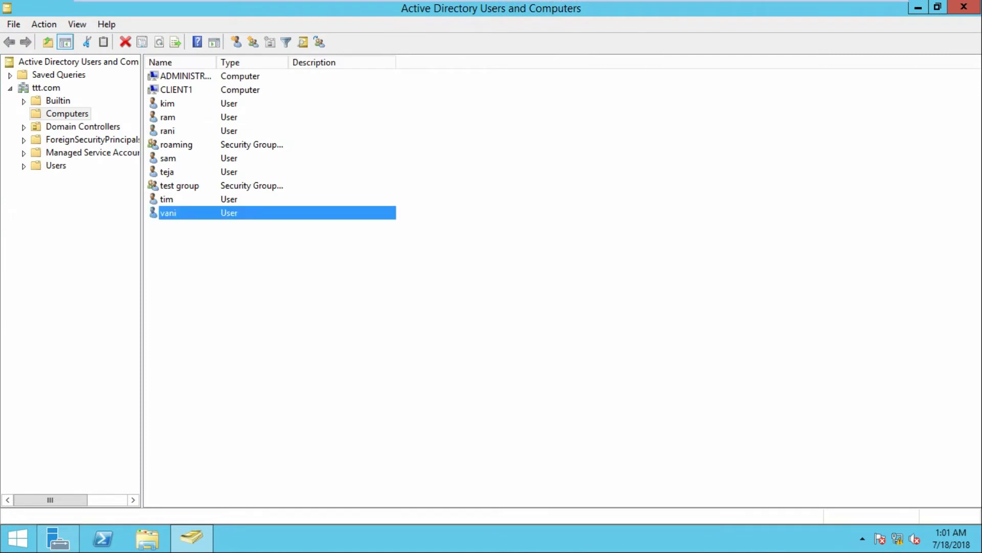
List the two computers, seven users and two security groups in the ttt.com Computers container
{"action": "right_click", "coordinate": [232, 281]}
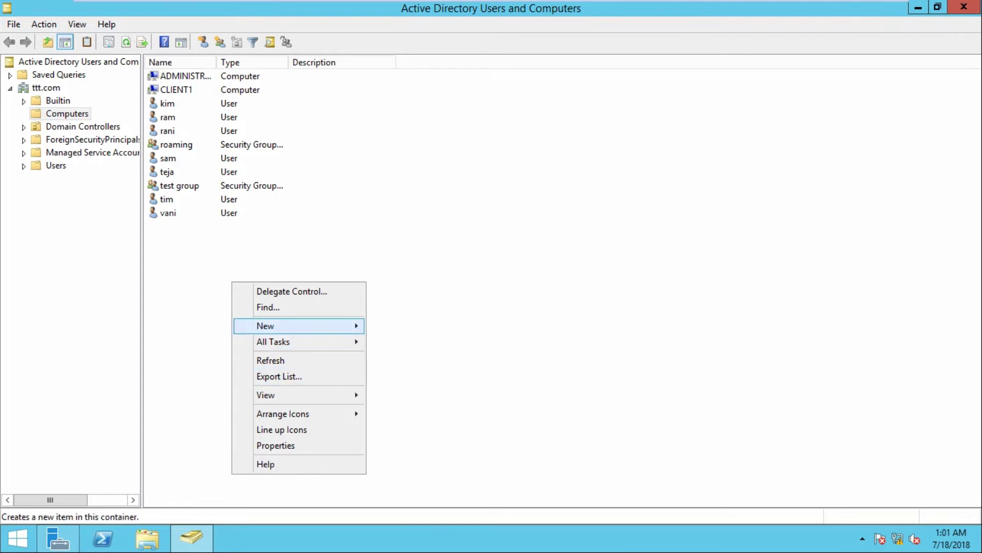
Create a Global Security group named 'home profiles' in the ttt.com Computers container
{"action": "mouse_move", "coordinate": [297, 325]}
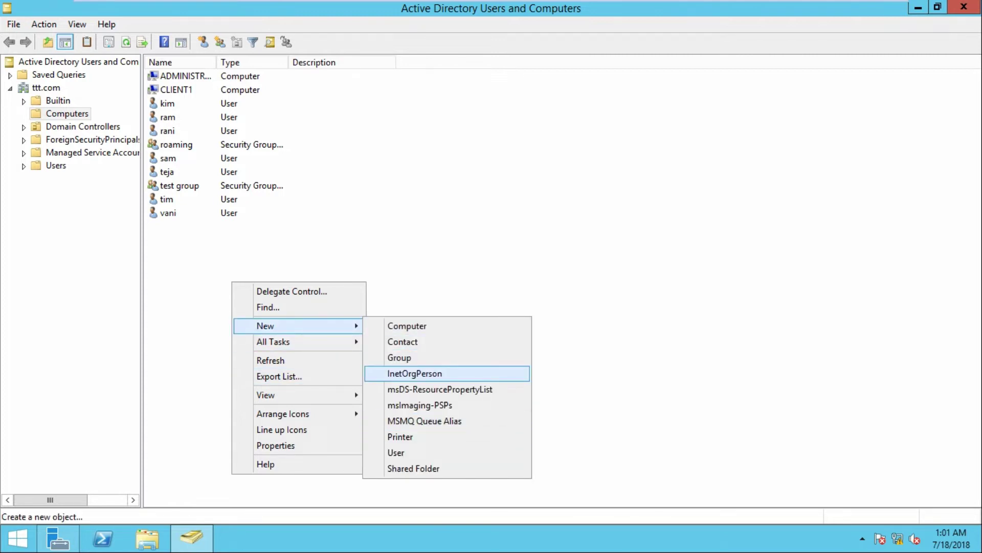
{"action": "left_click", "coordinate": [404, 357]}
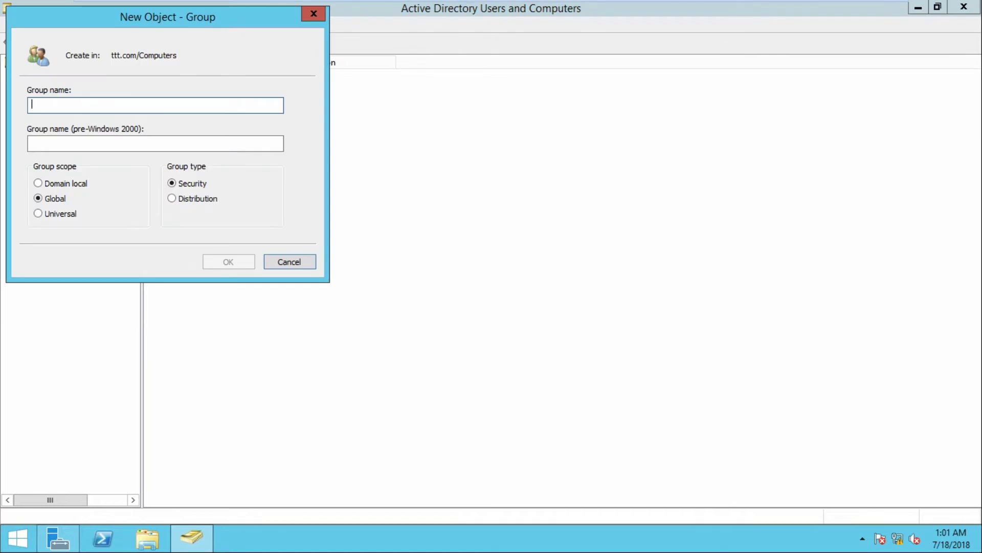
{"action": "type", "text": "h"}
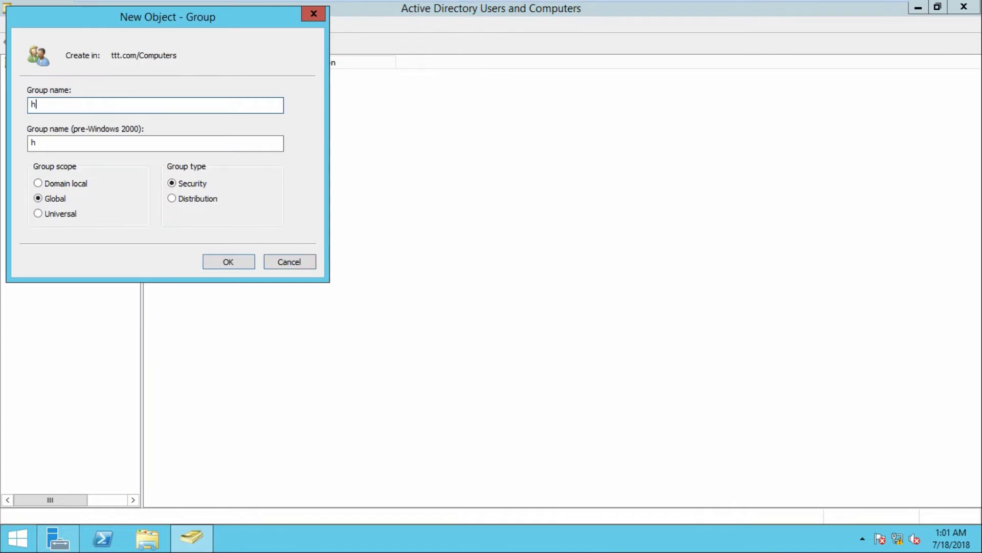
{"action": "type", "text": "ome profiles"}
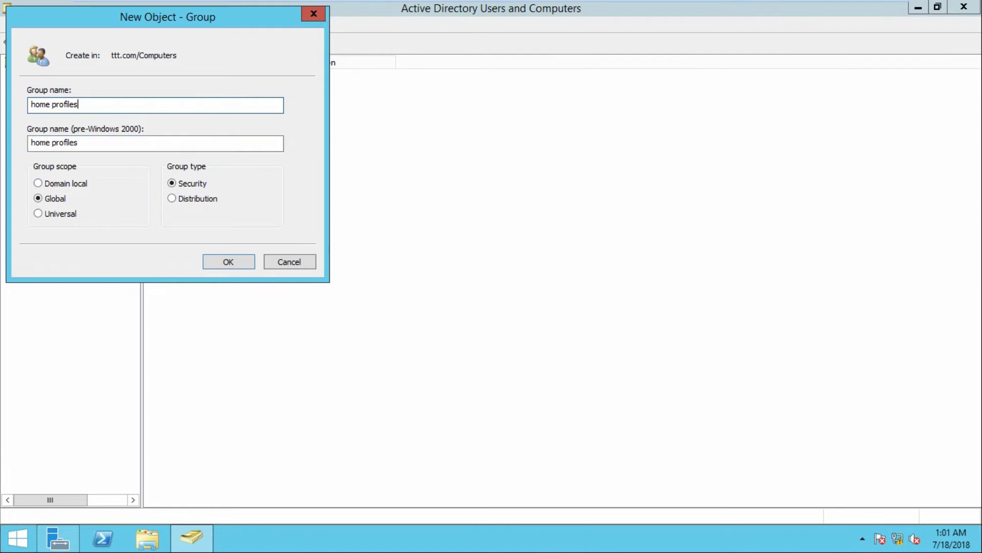
{"action": "key", "text": "Return"}
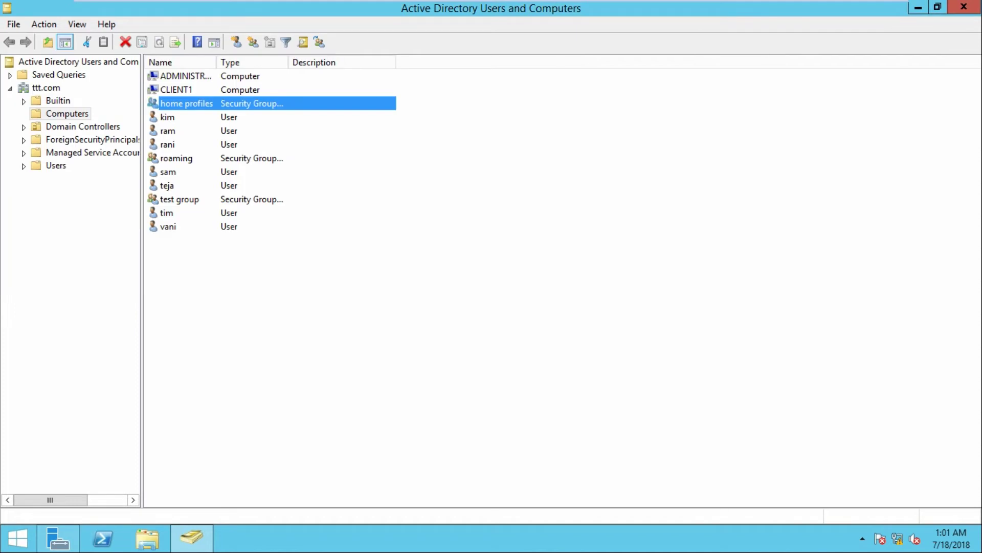
Open the home profiles group's Members tab and list all ttt.com users and groups to add
{"action": "key", "text": "Return"}
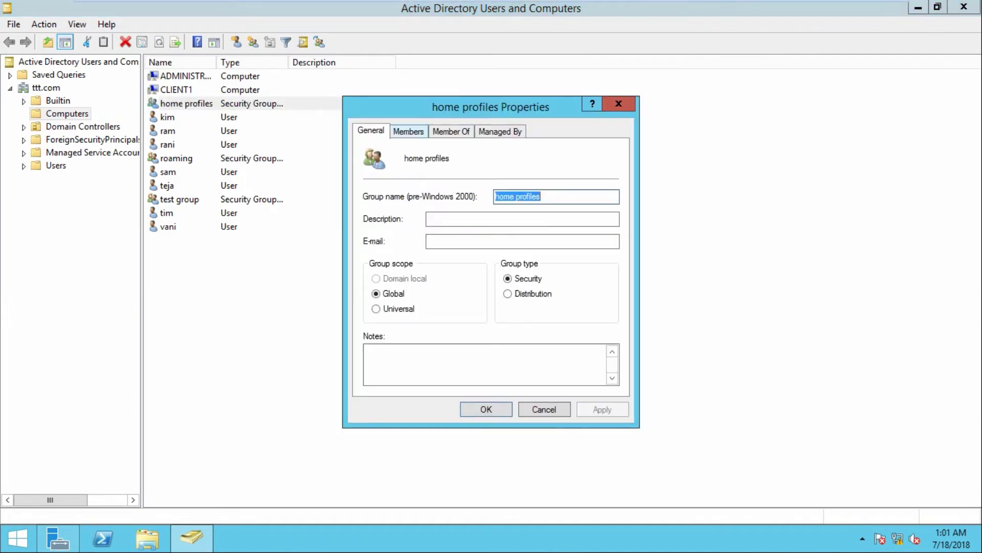
{"action": "key", "text": "ctrl+Tab"}
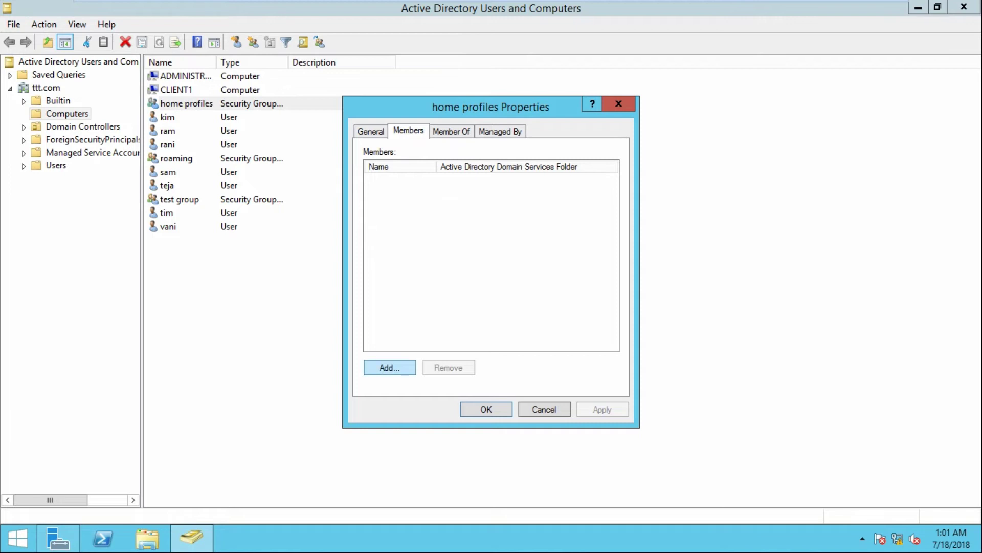
{"action": "key", "text": "Return"}
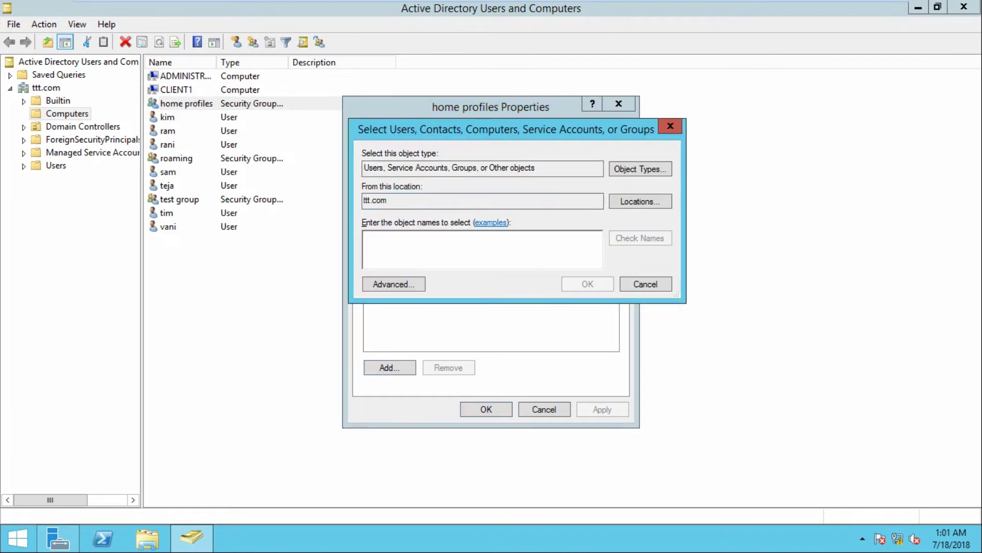
{"action": "key", "text": "Escape"}
{"action": "key", "text": "Escape"}
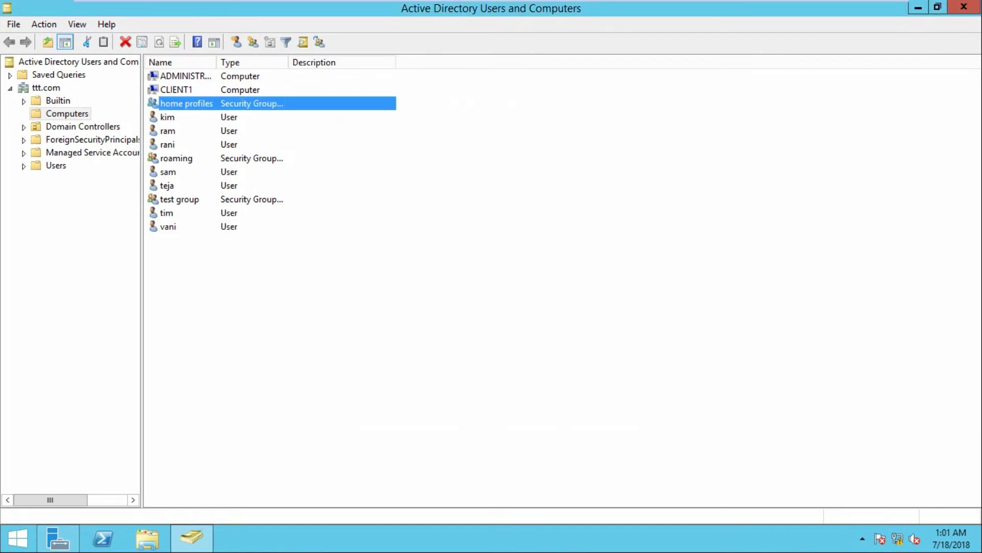
{"action": "key", "text": "Return"}
{"action": "key", "text": "ctrl+Tab"}
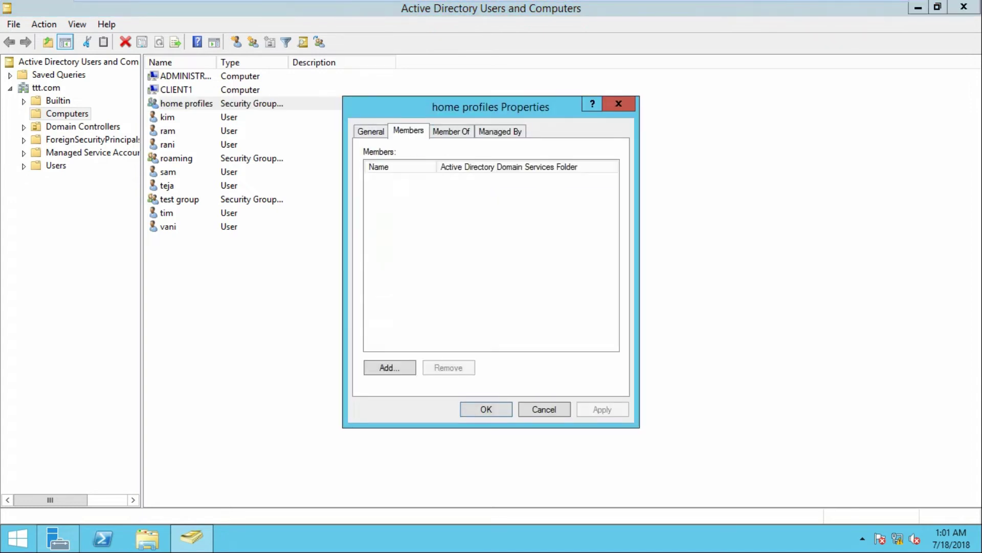
{"action": "key", "text": "Return"}
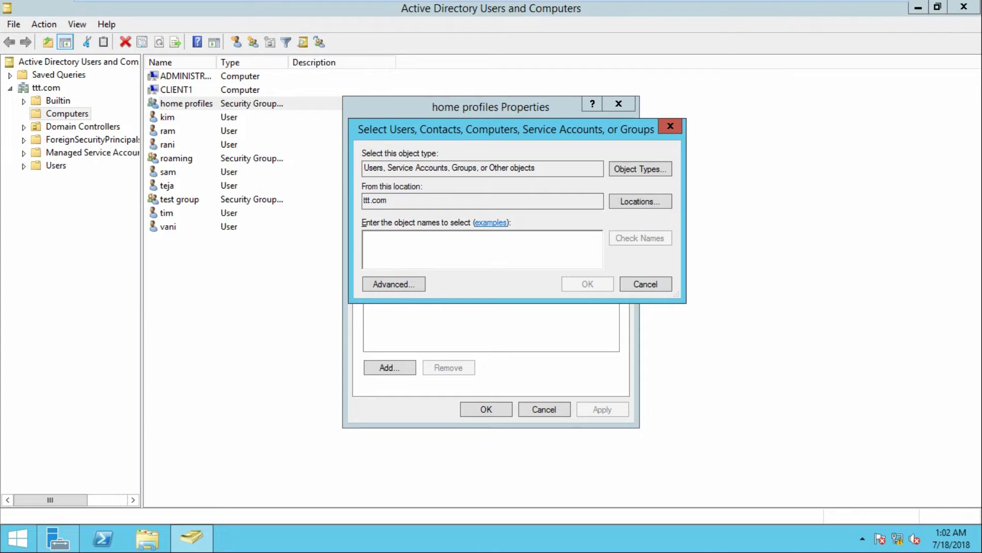
{"action": "key", "text": "Return"}
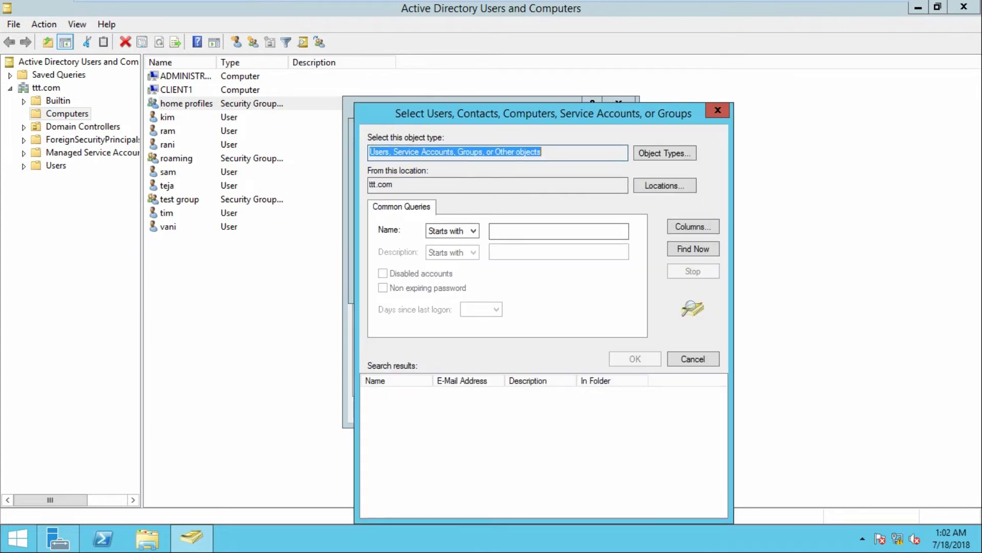
{"action": "key", "text": "Return"}
Add users rani and vani to home profiles and save the membership
{"action": "scroll", "coordinate": [540, 447], "scroll_direction": "down", "scroll_amount": 5}
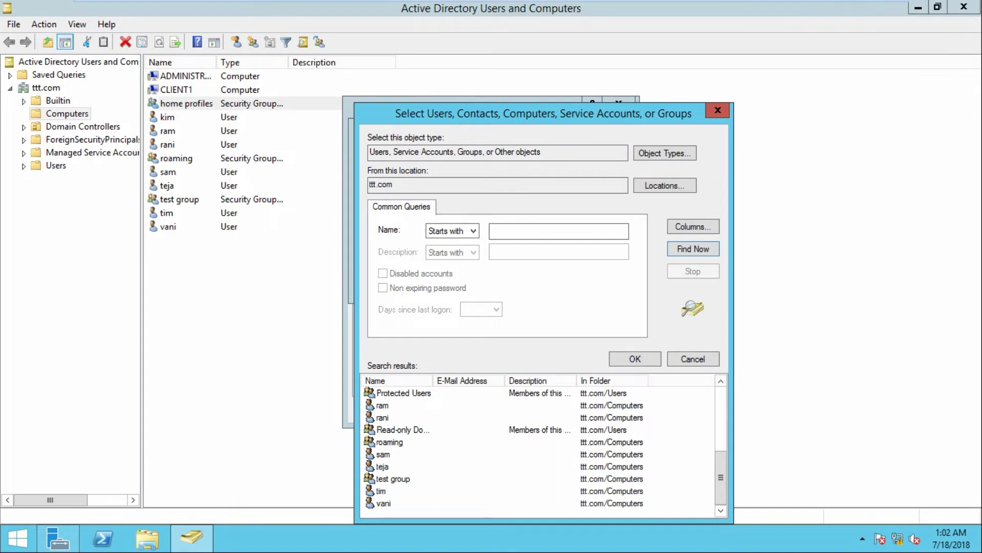
{"action": "left_click", "coordinate": [383, 417]}
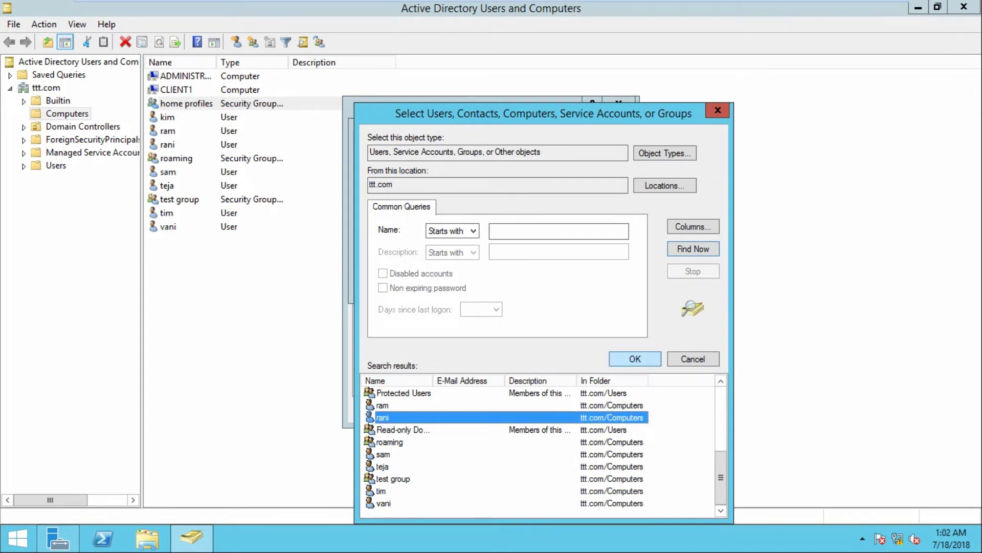
{"action": "key", "text": "Return"}
{"action": "left_click", "coordinate": [394, 284]}
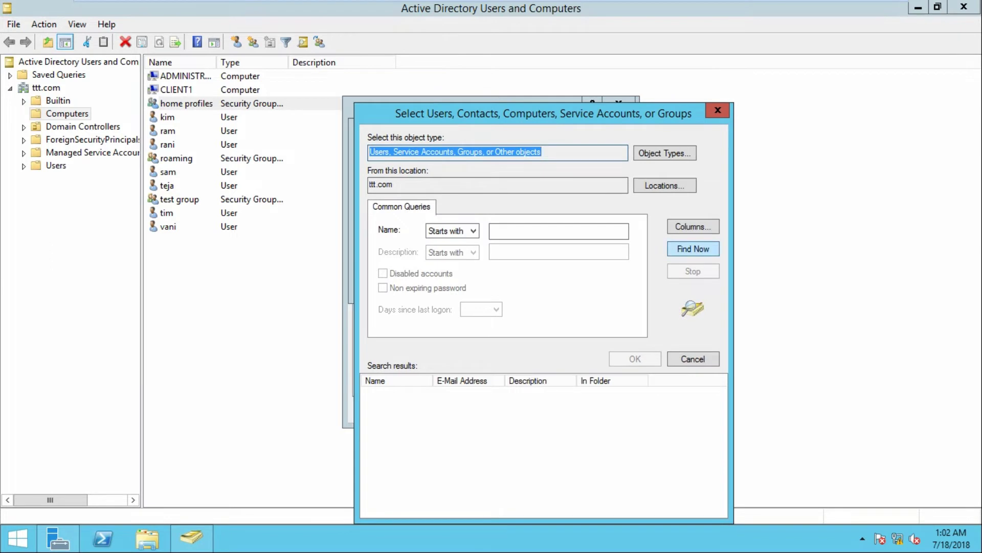
{"action": "key", "text": "Return"}
{"action": "left_click", "coordinate": [384, 503]}
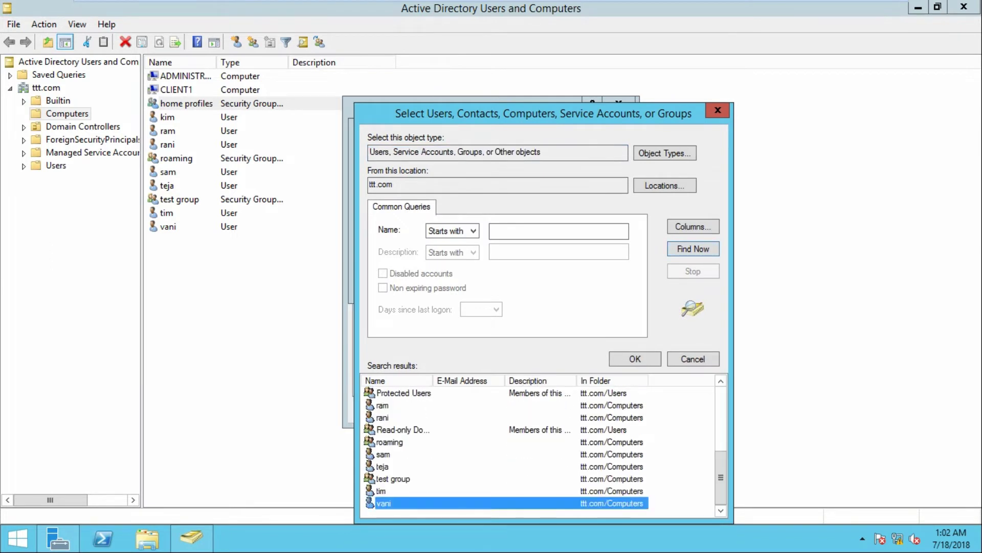
{"action": "key", "text": "Return"}
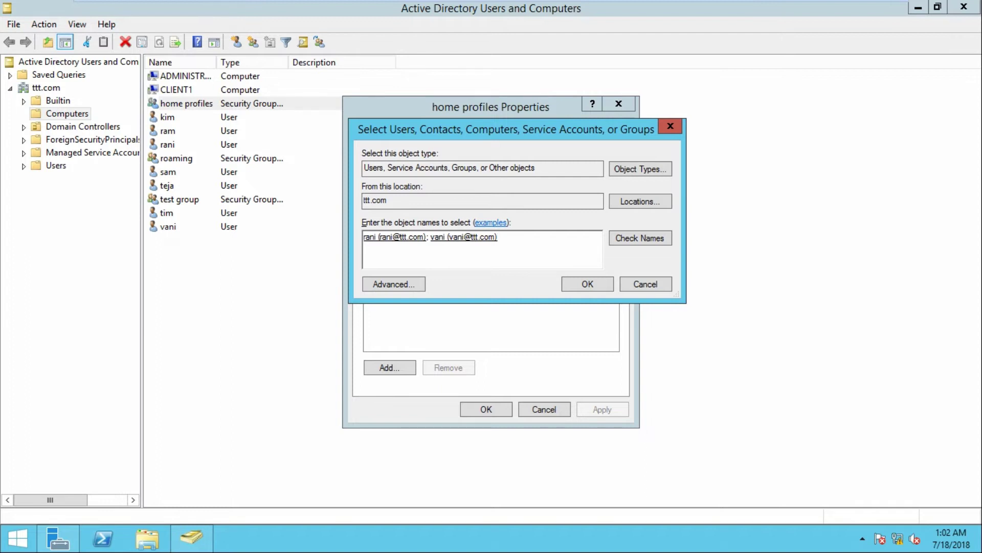
{"action": "key", "text": "Return"}
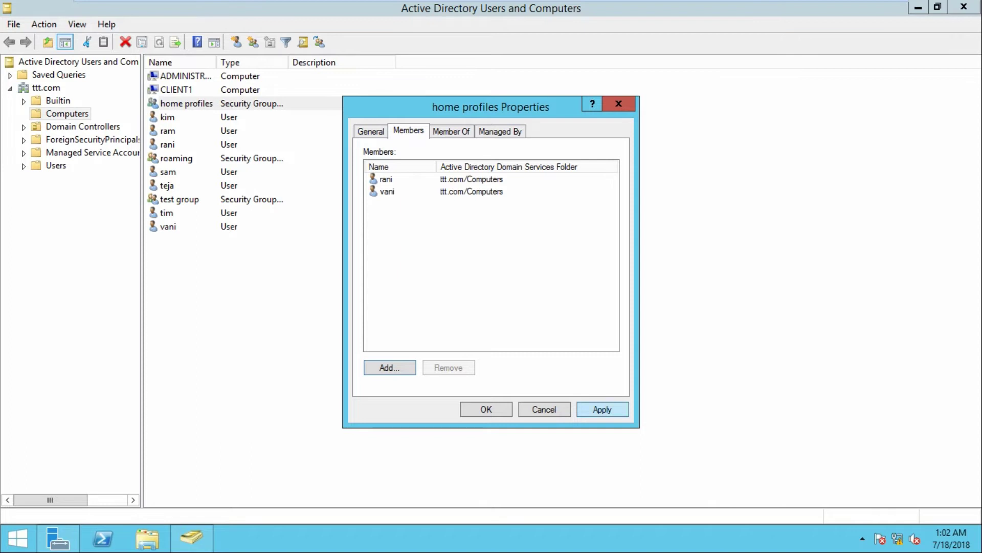
{"action": "left_click", "coordinate": [602, 409]}
{"action": "key", "text": "Return"}
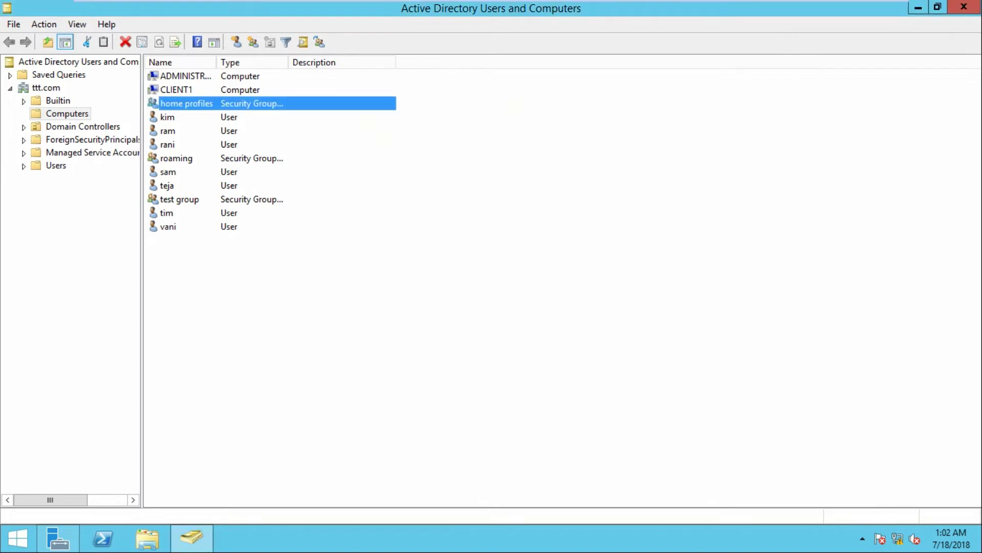
Close Active Directory Users and Computers and open Local Disk (C:) in a maximized File Explorer
{"action": "left_click", "coordinate": [964, 7]}
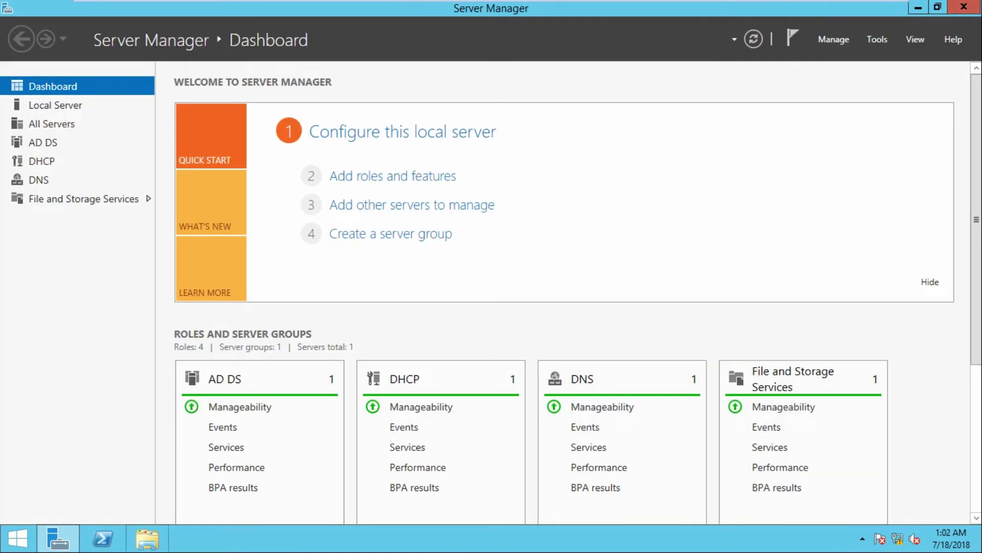
{"action": "key", "text": "super+e"}
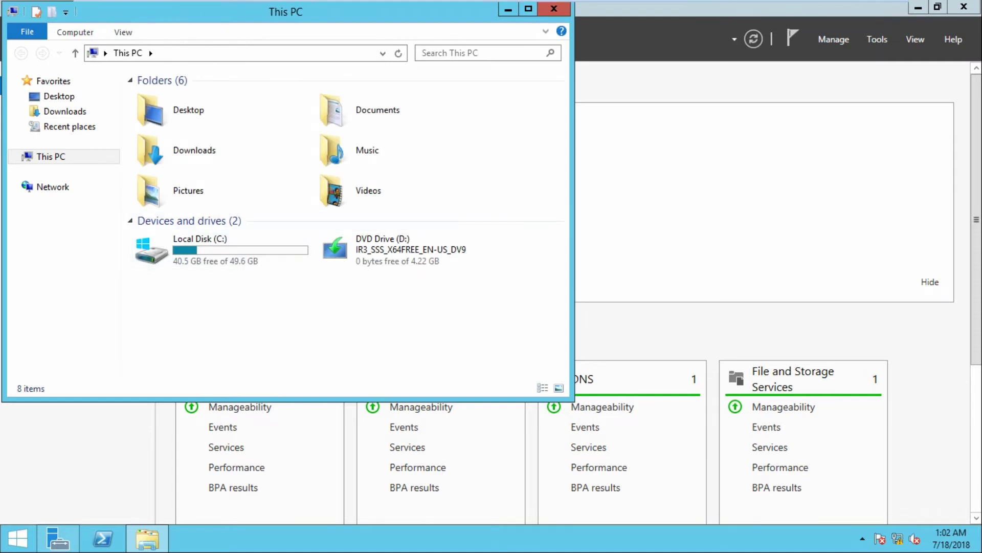
{"action": "key", "text": "super+Up"}
{"action": "key", "text": "Return"}
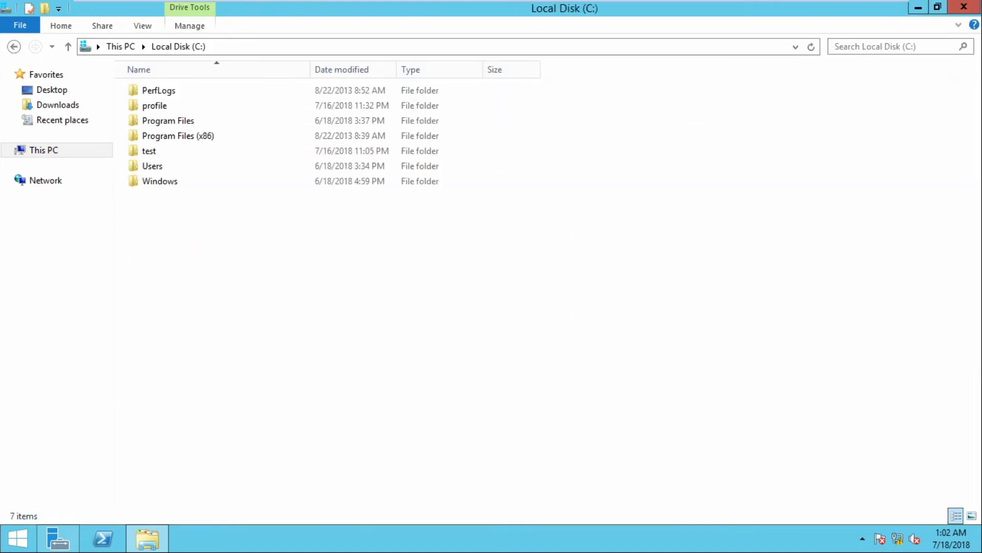
Create a new folder named 'home' on Local Disk (C:)
{"action": "key", "text": "shift+F10"}
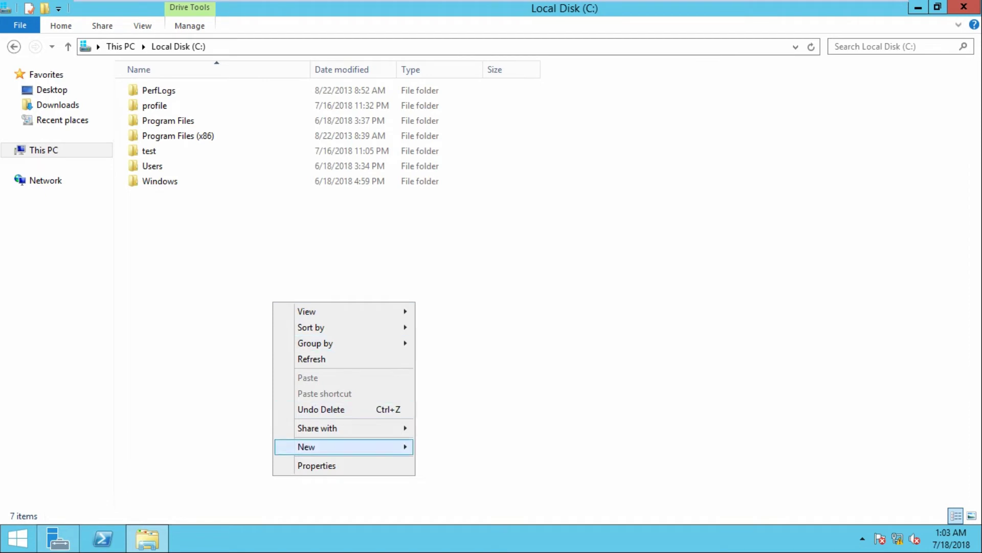
{"action": "mouse_move", "coordinate": [333, 446]}
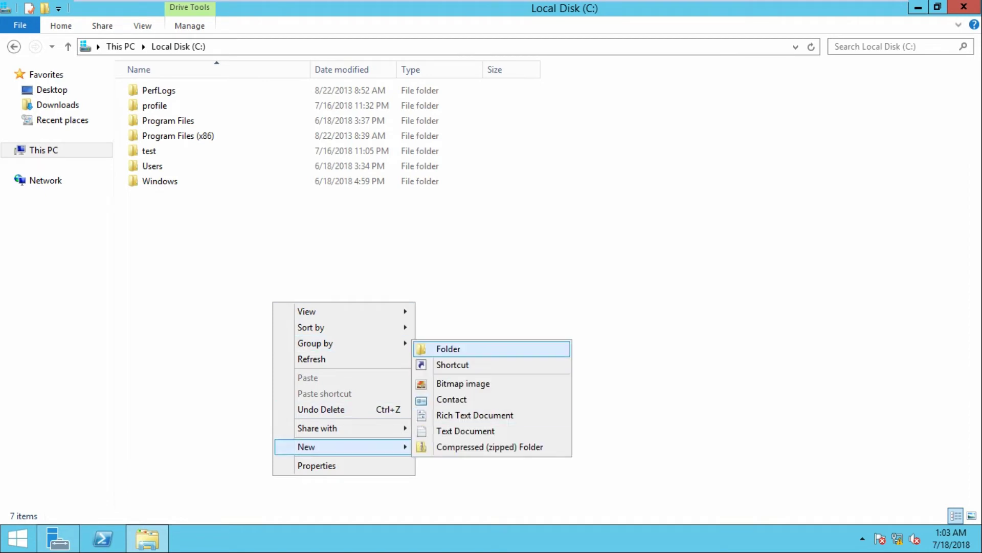
{"action": "right_click", "coordinate": [142, 236]}
{"action": "mouse_move", "coordinate": [214, 381]}
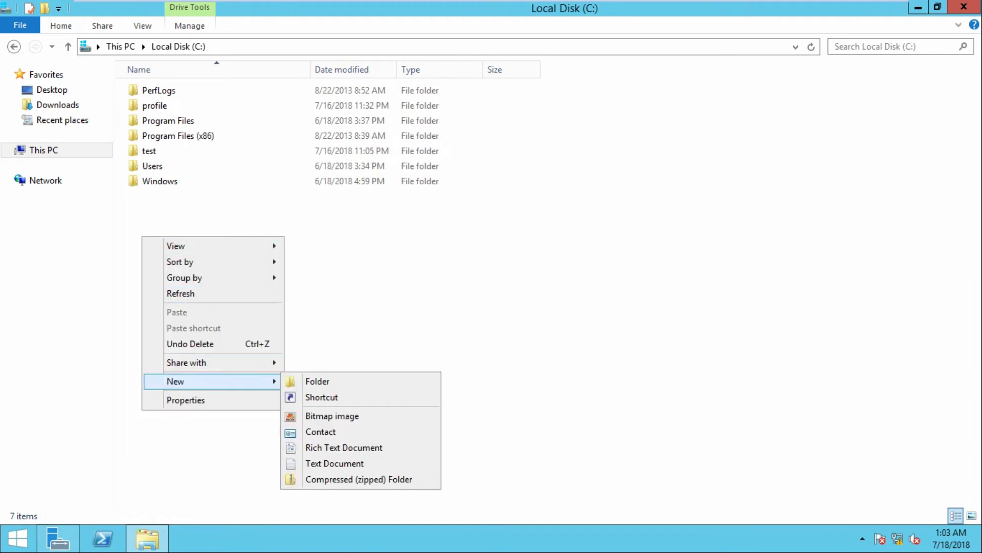
{"action": "left_click", "coordinate": [317, 381]}
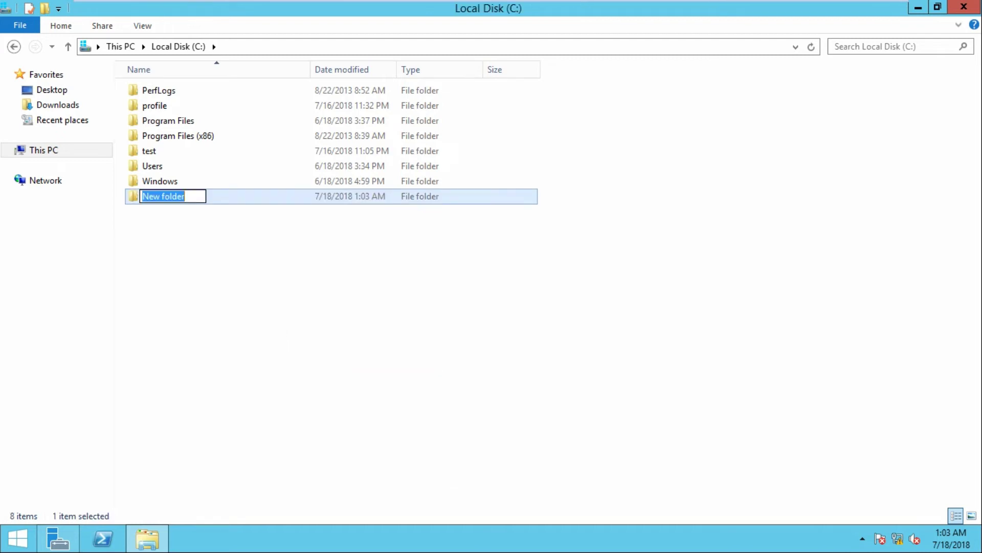
{"action": "type", "text": "home"}
{"action": "key", "text": "Return"}
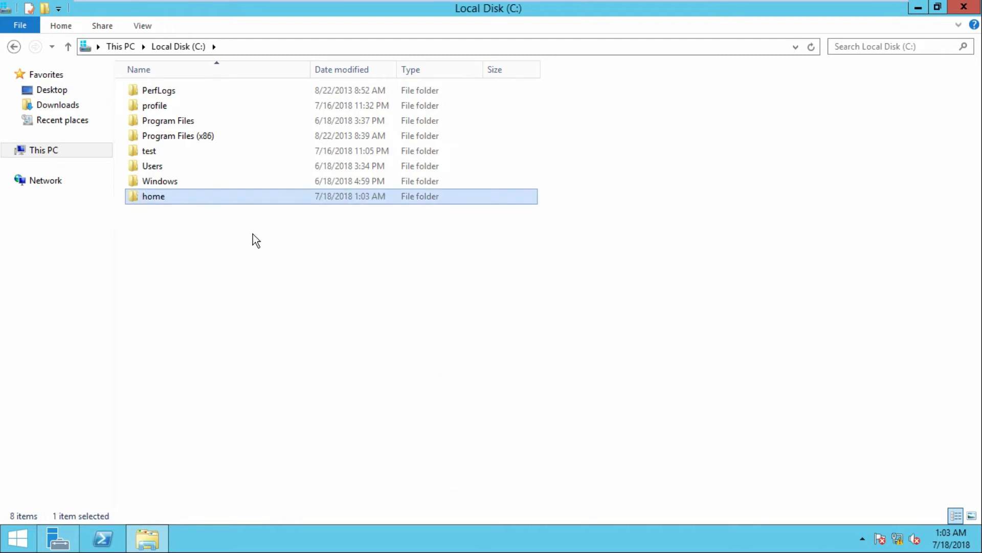
{"action": "left_click", "coordinate": [253, 240]}
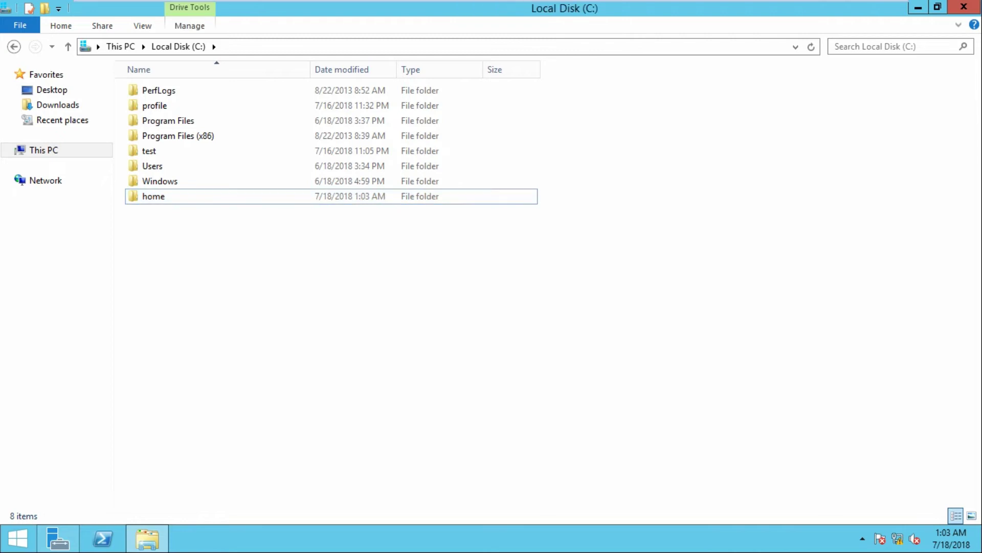
Share the home folder through Advanced Sharing under the hidden share name home$
{"action": "right_click", "coordinate": [162, 196]}
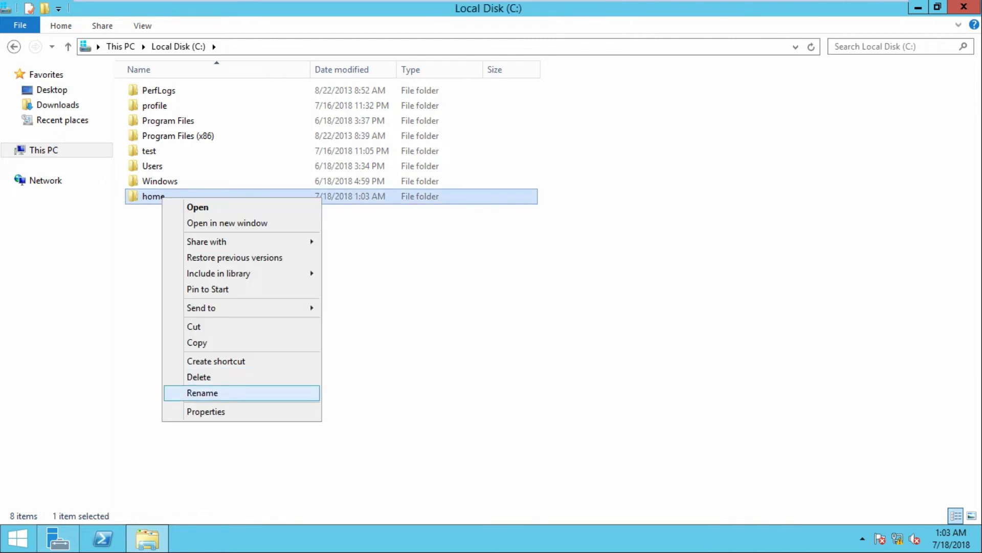
{"action": "key", "text": "Return"}
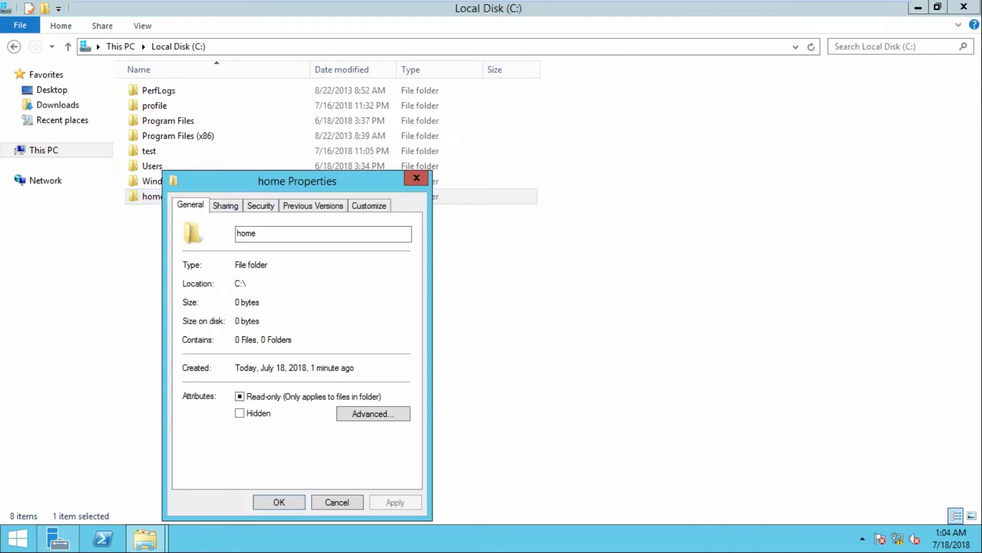
{"action": "left_click", "coordinate": [225, 206]}
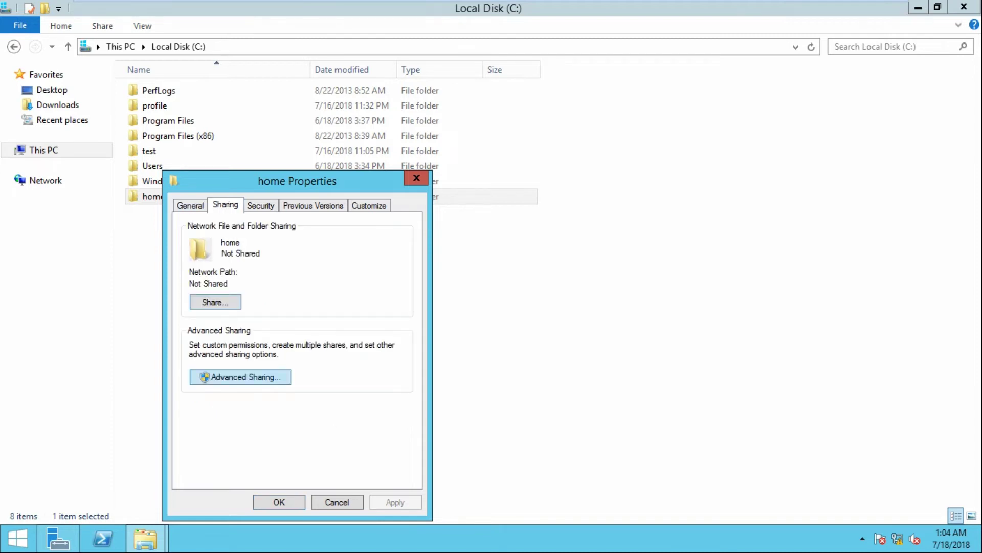
{"action": "left_click", "coordinate": [240, 377]}
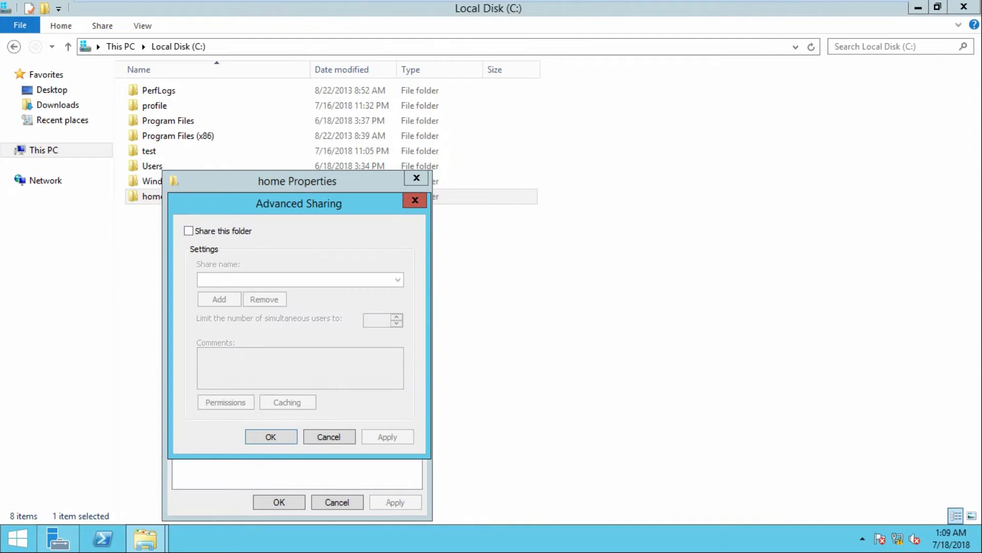
{"action": "key", "text": "space"}
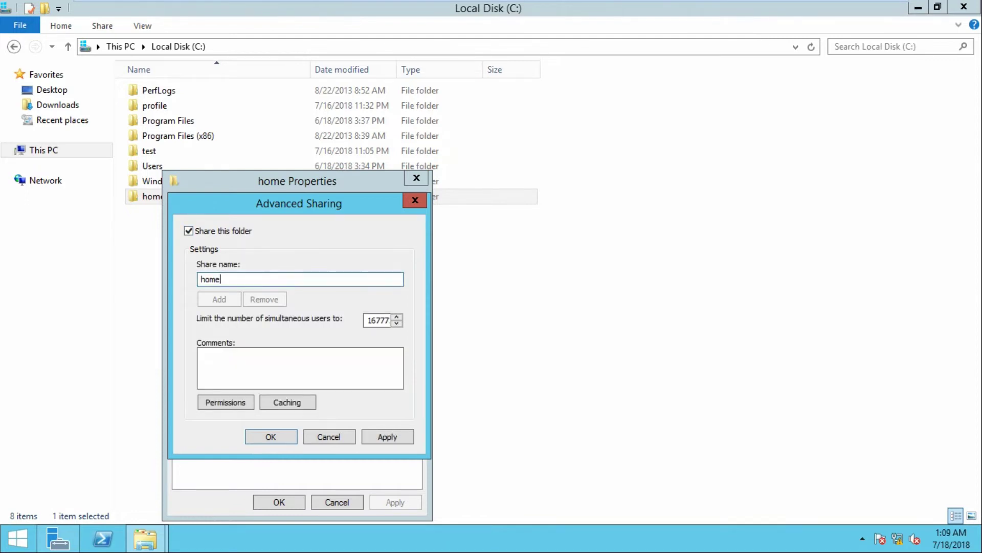
{"action": "type", "text": "$"}
Remove Everyone from the home$ share permissions and add the Administrators group
{"action": "left_click", "coordinate": [226, 402]}
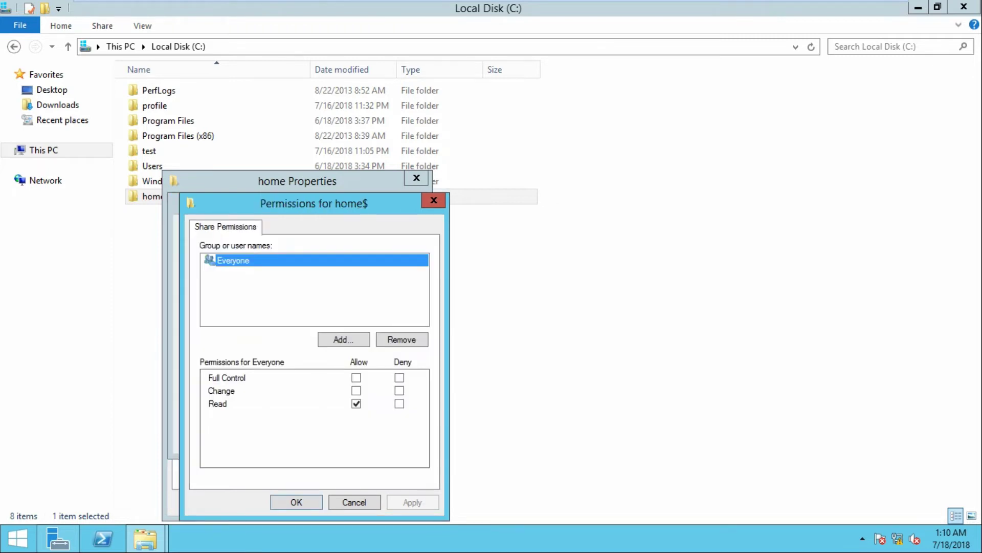
{"action": "left_click", "coordinate": [402, 339]}
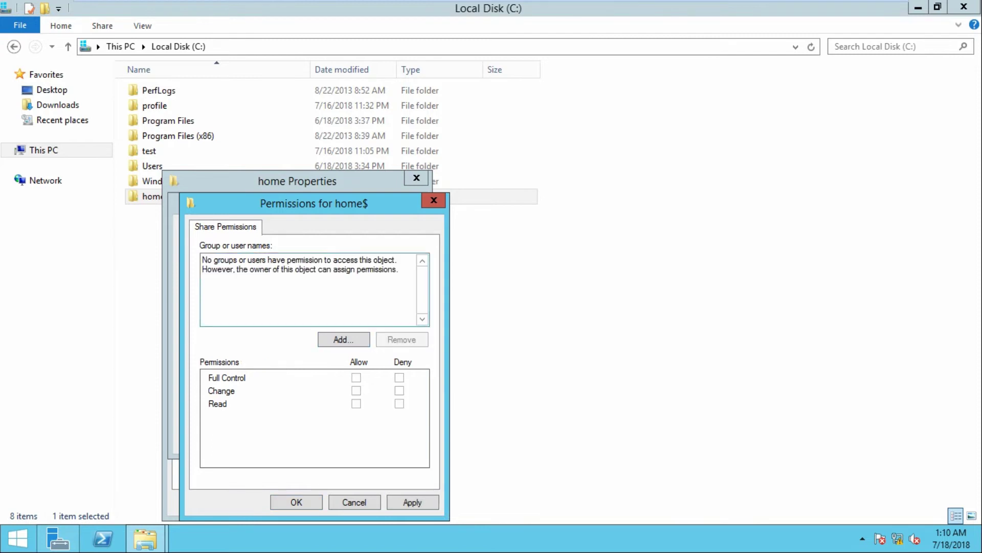
{"action": "left_click", "coordinate": [344, 339]}
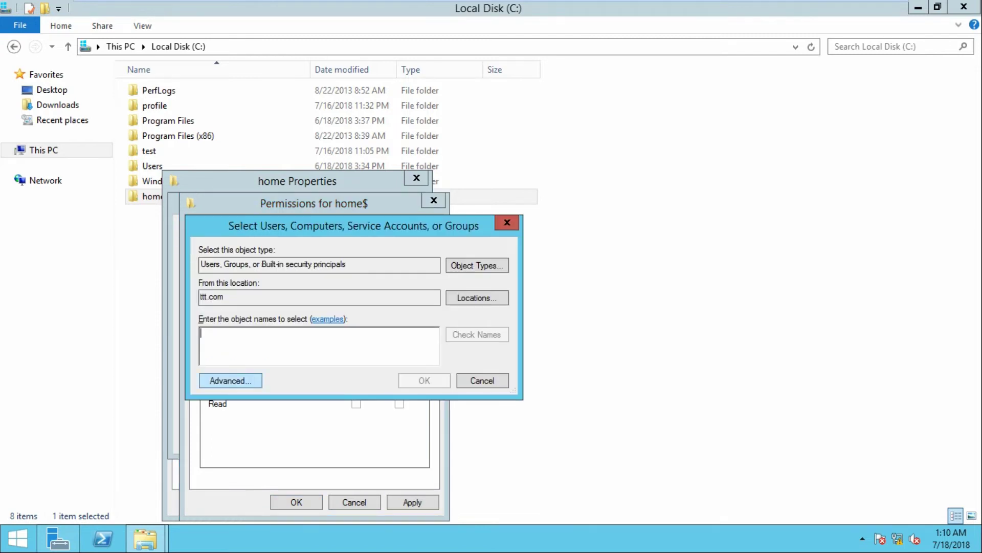
{"action": "left_click", "coordinate": [231, 380]}
{"action": "left_click", "coordinate": [530, 249]}
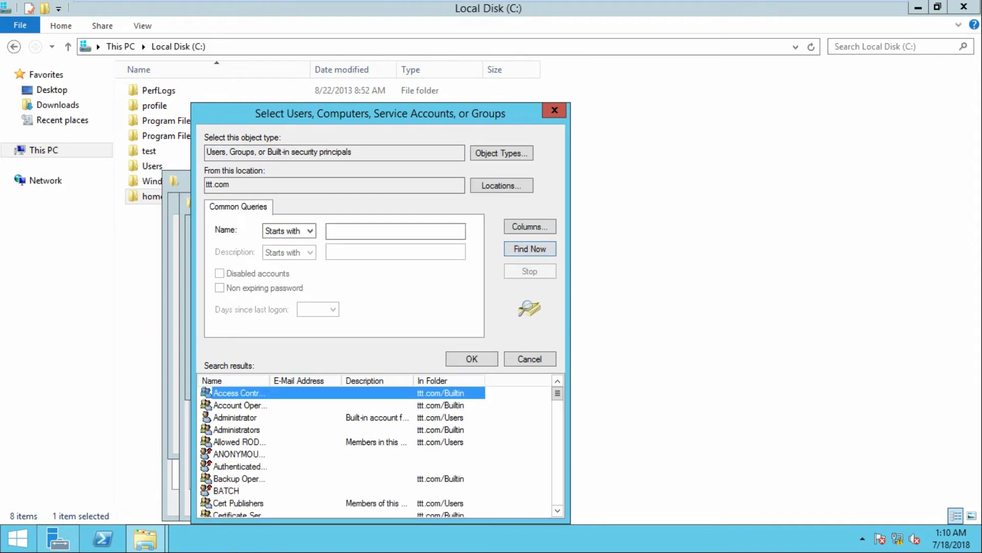
{"action": "left_click", "coordinate": [237, 429]}
{"action": "key", "text": "Return"}
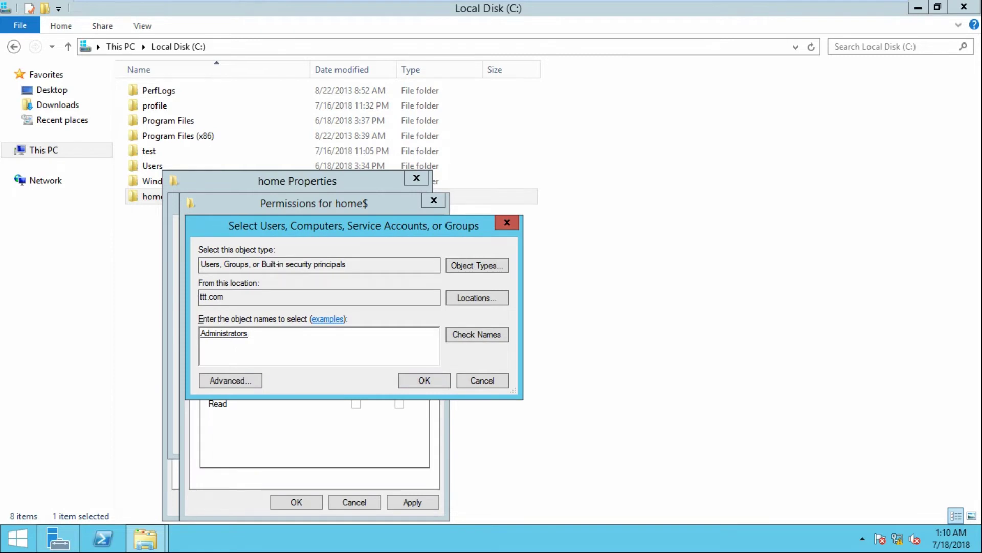
Add the home profiles group to the home$ share permissions alongside Administrators
{"action": "left_click", "coordinate": [231, 380]}
{"action": "left_click", "coordinate": [530, 249]}
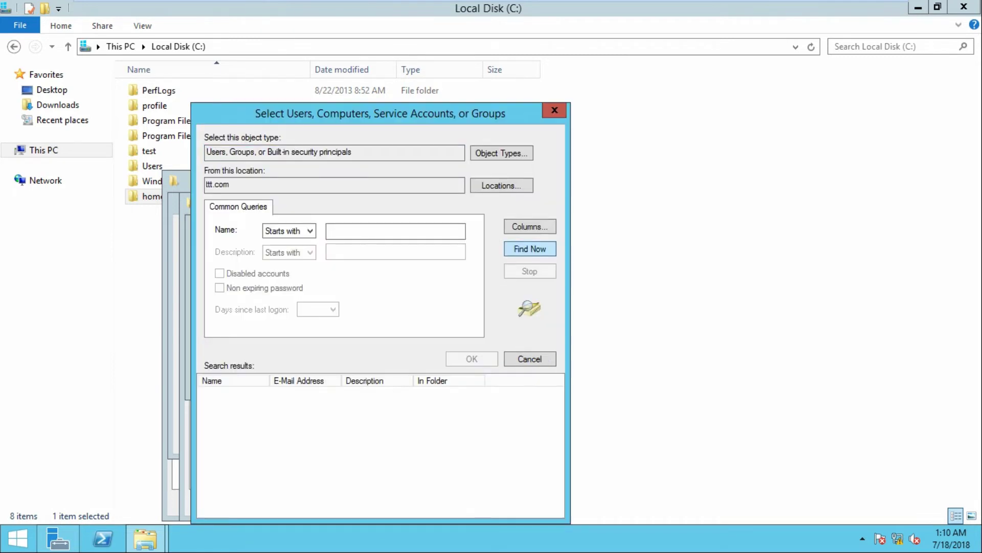
{"action": "scroll", "coordinate": [379, 451], "scroll_direction": "down", "scroll_amount": 8}
{"action": "left_click", "coordinate": [232, 442]}
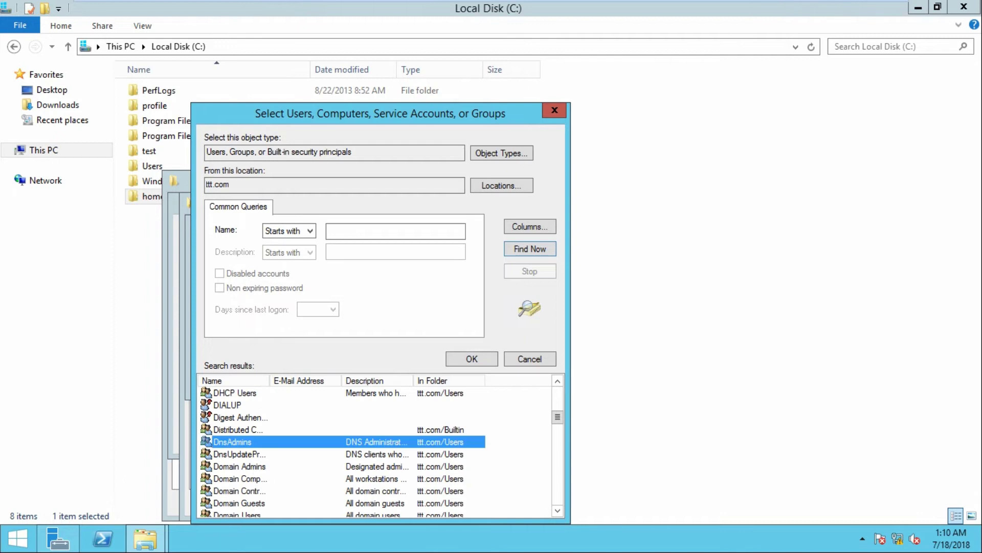
{"action": "scroll", "coordinate": [378, 450], "scroll_direction": "down", "scroll_amount": 7}
{"action": "left_click", "coordinate": [236, 393]}
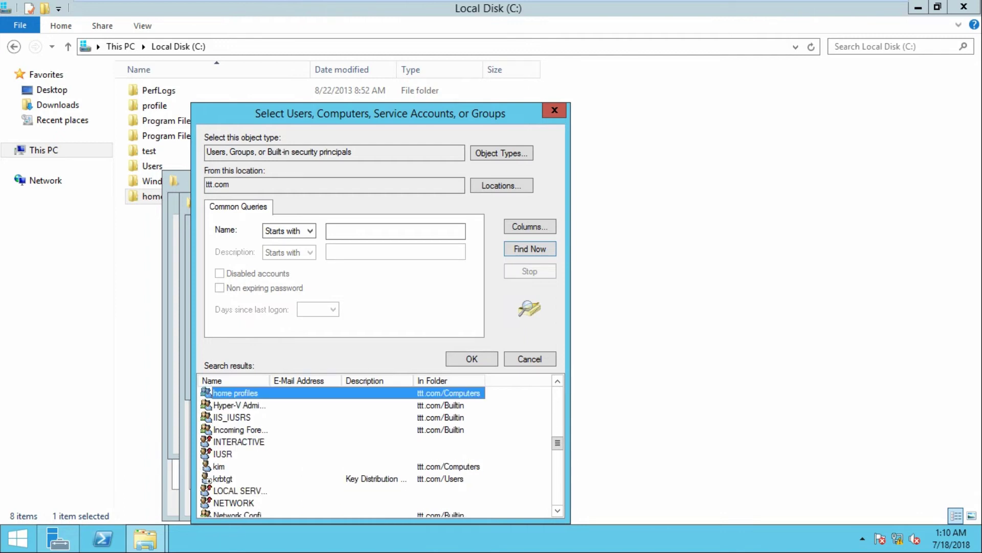
{"action": "key", "text": "Return"}
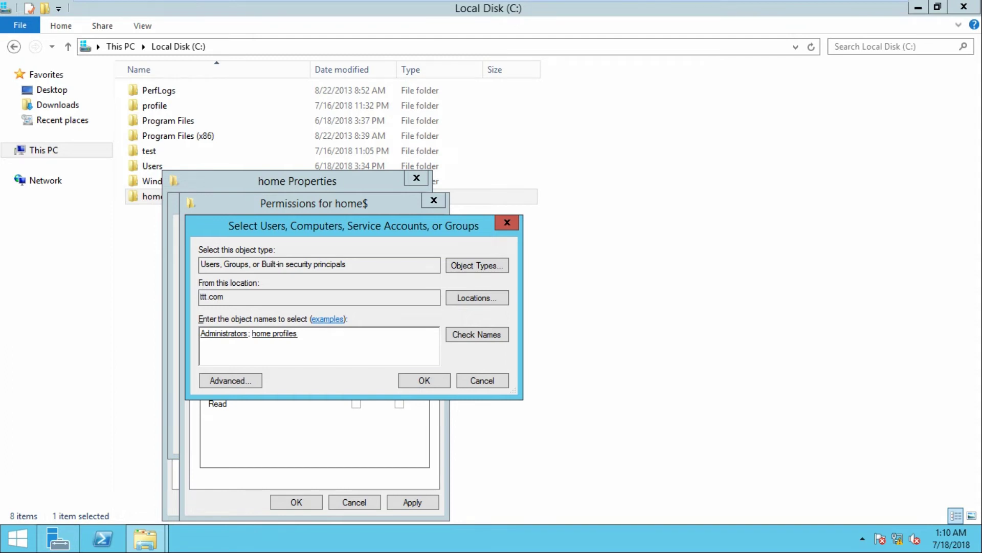
{"action": "key", "text": "Return"}
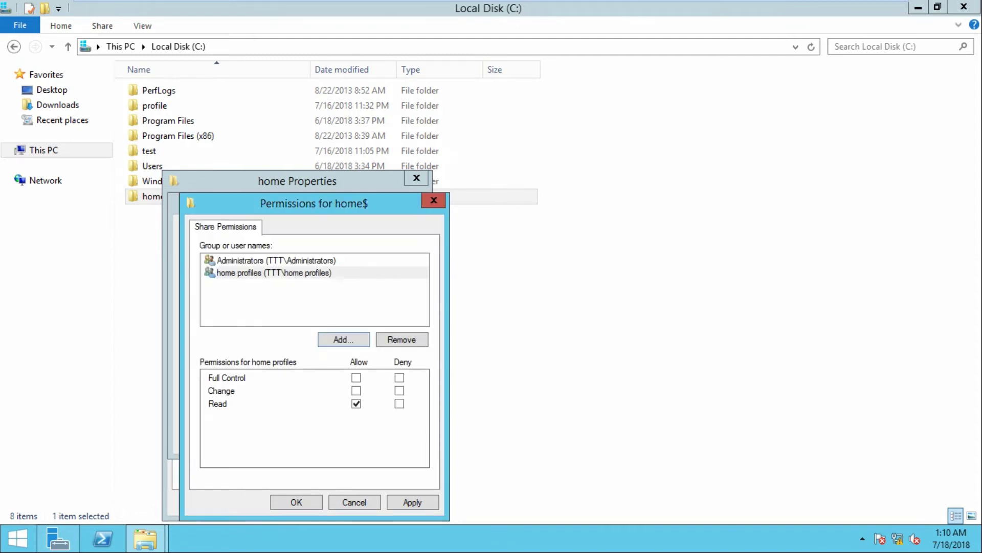
Allow Change for Administrators and home profiles on home$, apply, and close all sharing dialogs
{"action": "left_click", "coordinate": [356, 390]}
{"action": "left_click", "coordinate": [276, 260]}
{"action": "left_click", "coordinate": [356, 391]}
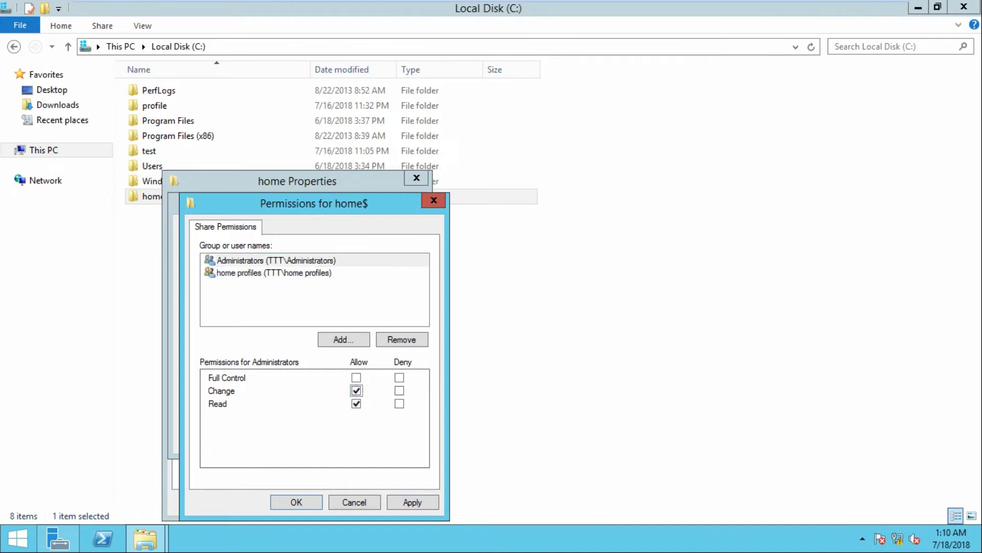
{"action": "left_click", "coordinate": [276, 260]}
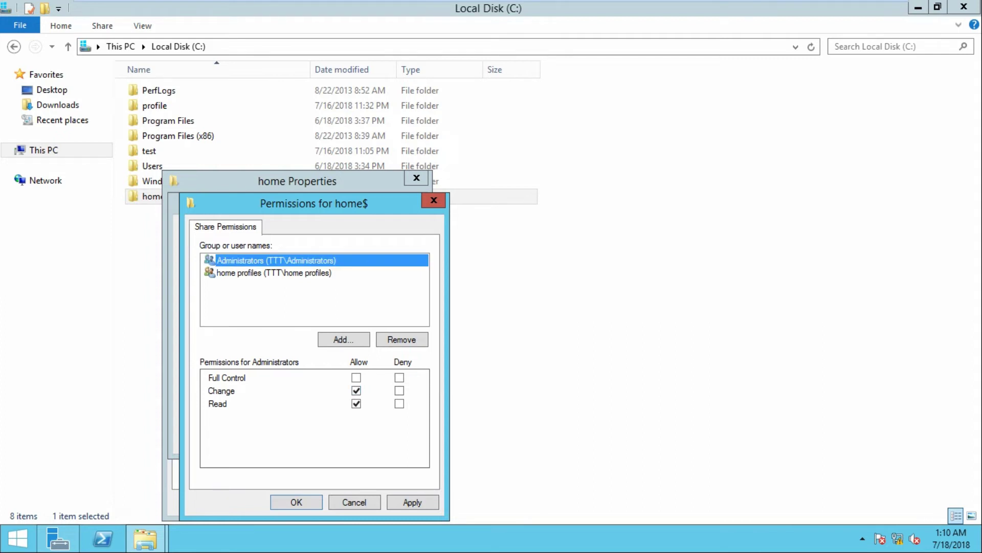
{"action": "left_click", "coordinate": [274, 273]}
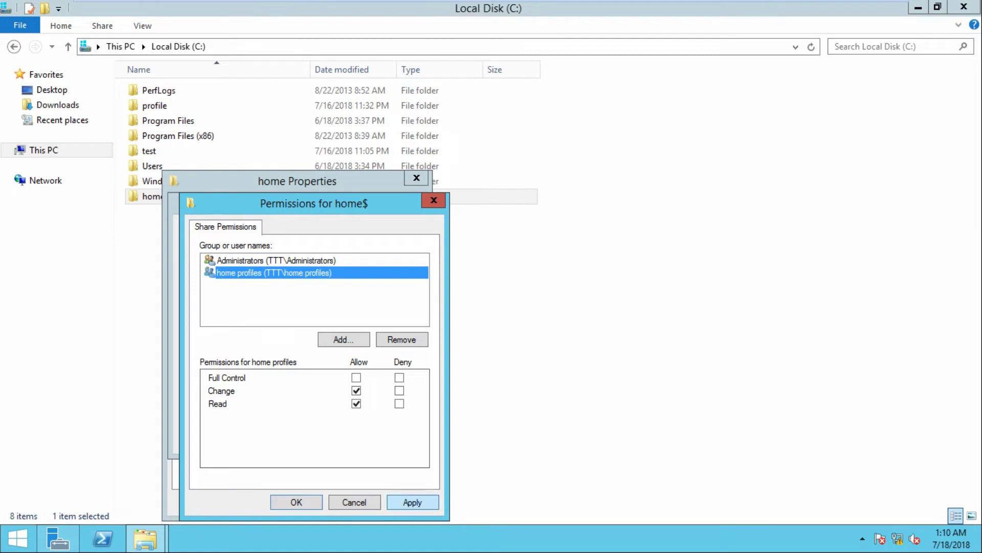
{"action": "left_click", "coordinate": [412, 502]}
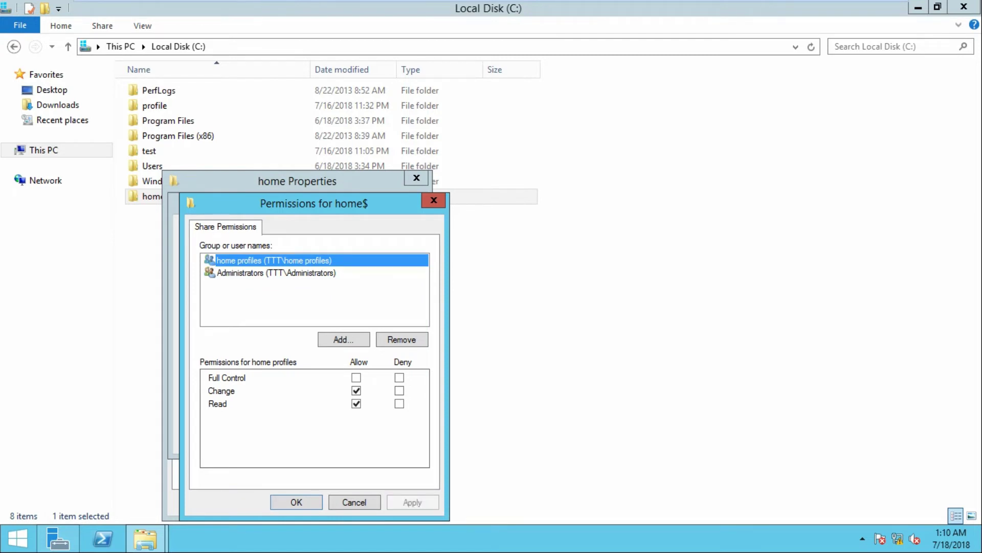
{"action": "key", "text": "Return"}
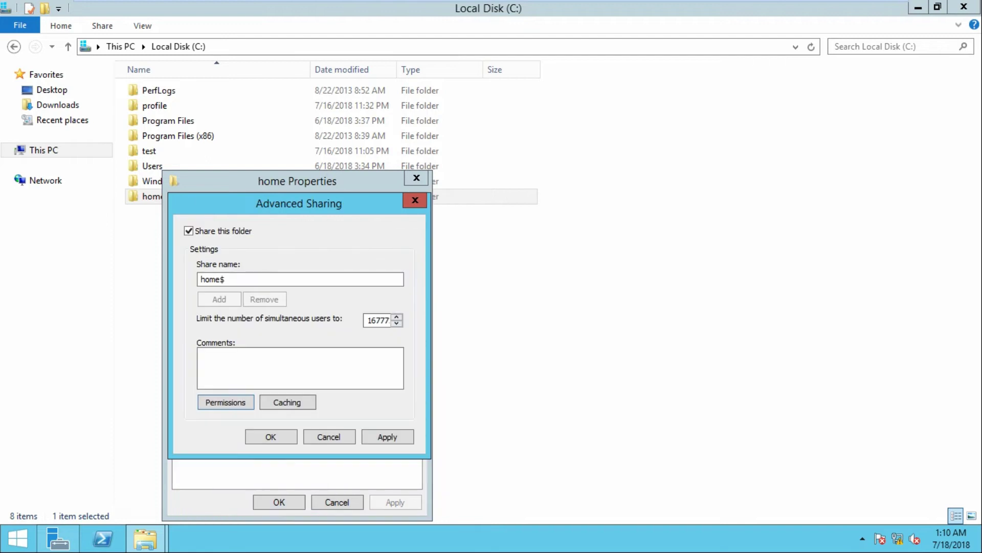
{"action": "key", "text": "Return"}
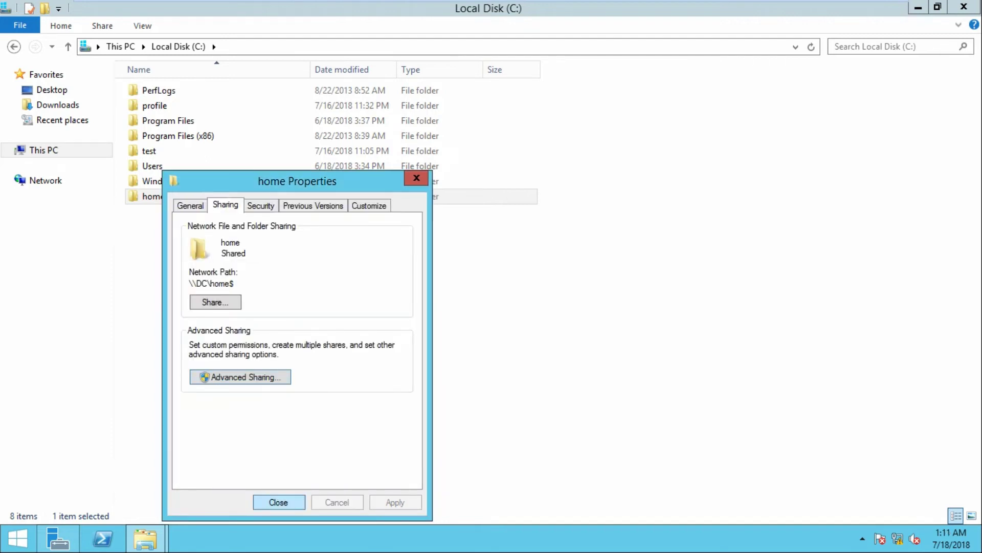
{"action": "key", "text": "Return"}
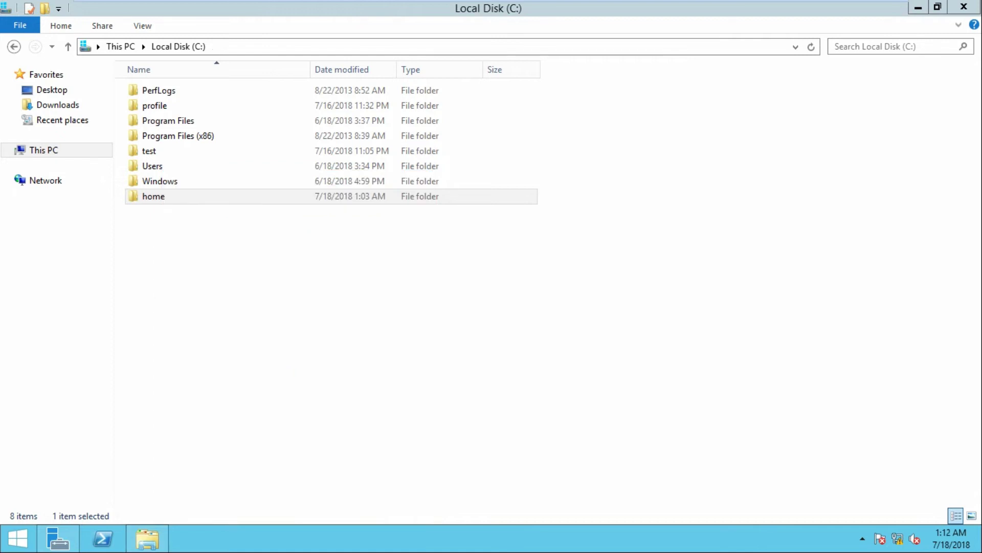
{"action": "left_click", "coordinate": [919, 8]}
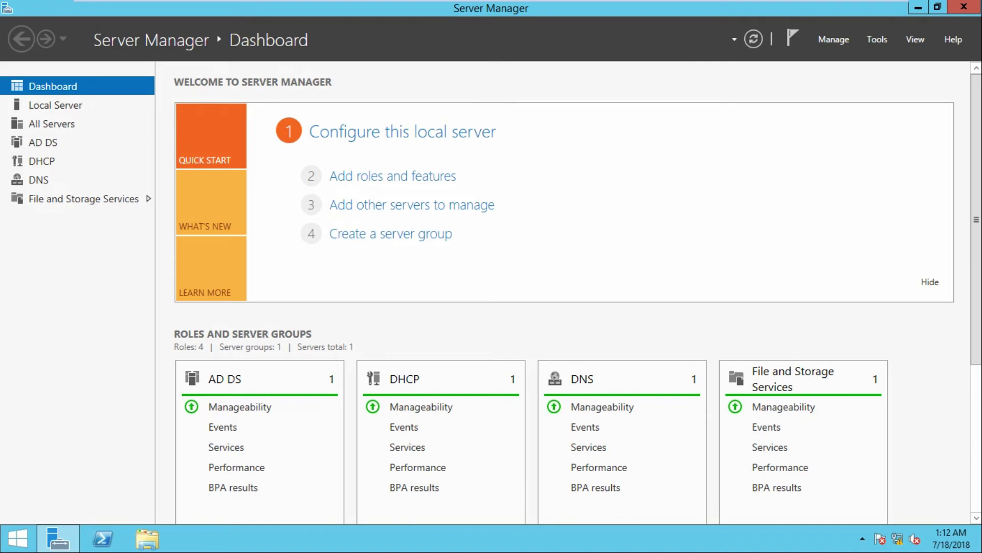
{"action": "key", "text": "super+r"}
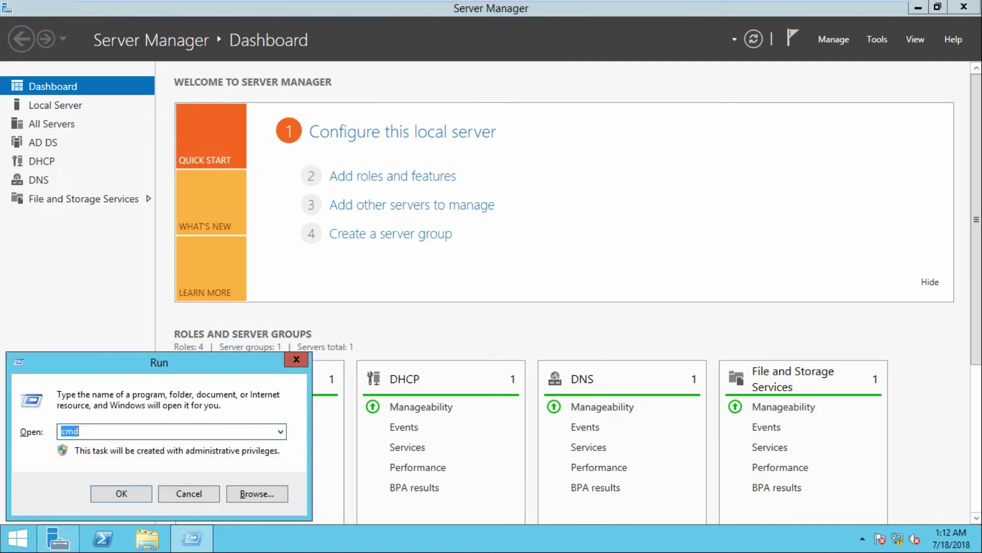
{"action": "key", "text": "Return"}
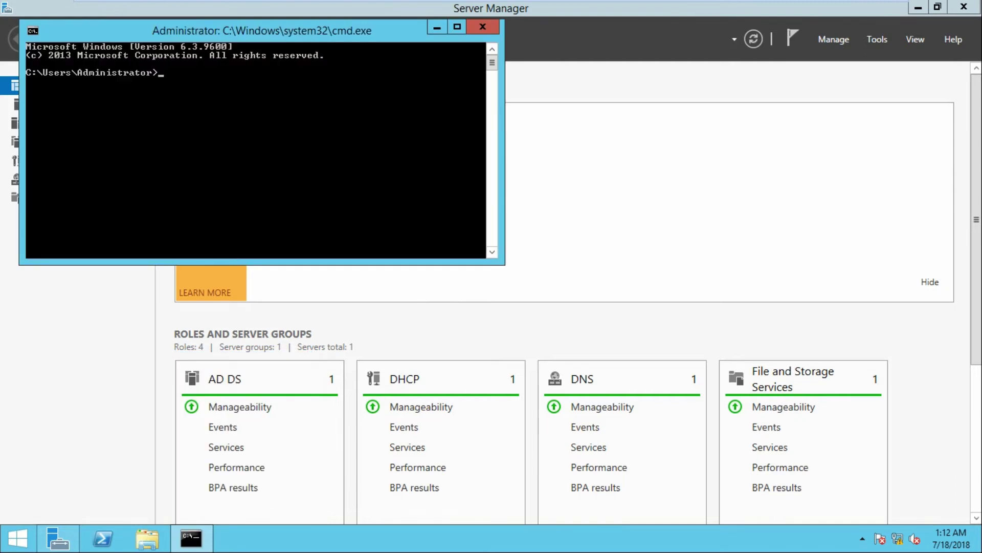
{"action": "type", "text": "net share"}
{"action": "key", "text": "Return"}
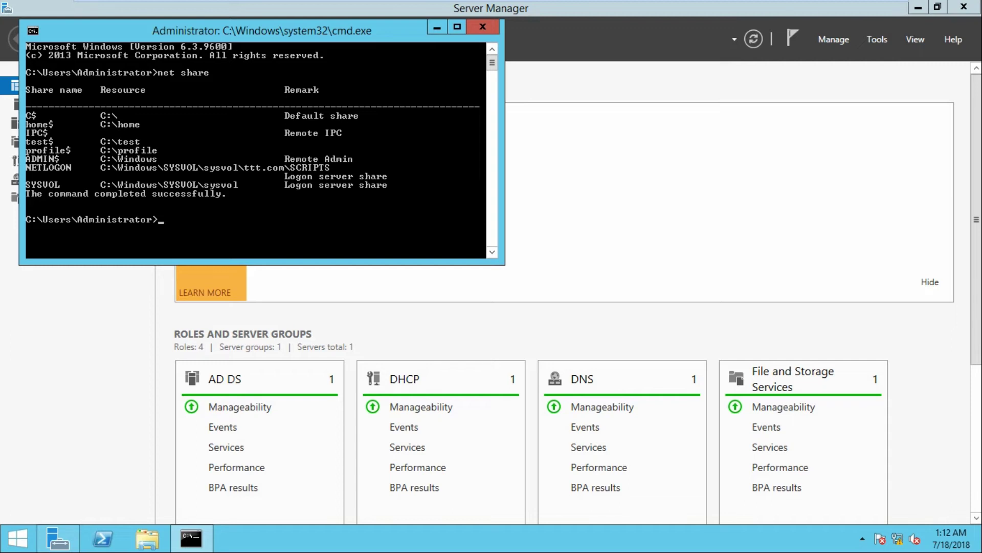
{"action": "right_click", "coordinate": [176, 129]}
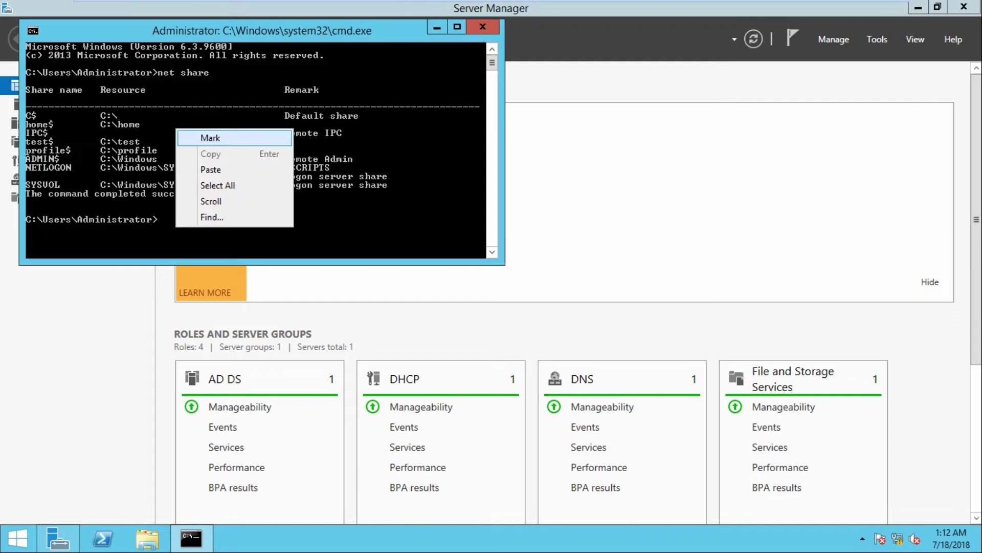
{"action": "left_click", "coordinate": [211, 138]}
{"action": "left_click_drag", "start_coordinate": [27, 122], "coordinate": [146, 136]}
{"action": "key", "text": "Return"}
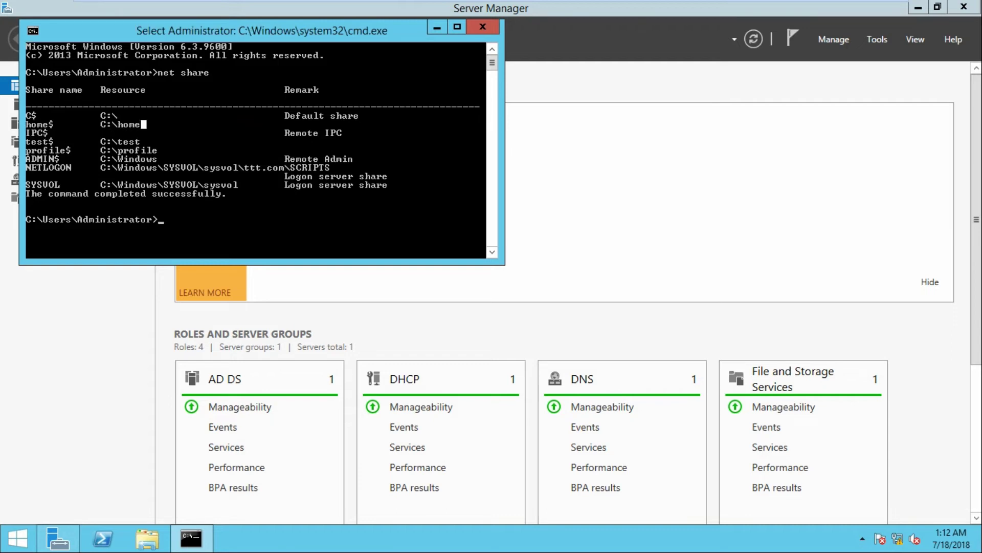
Close the command prompt and relaunch Active Directory Users and Computers from Server Manager Tools
{"action": "left_click", "coordinate": [482, 26]}
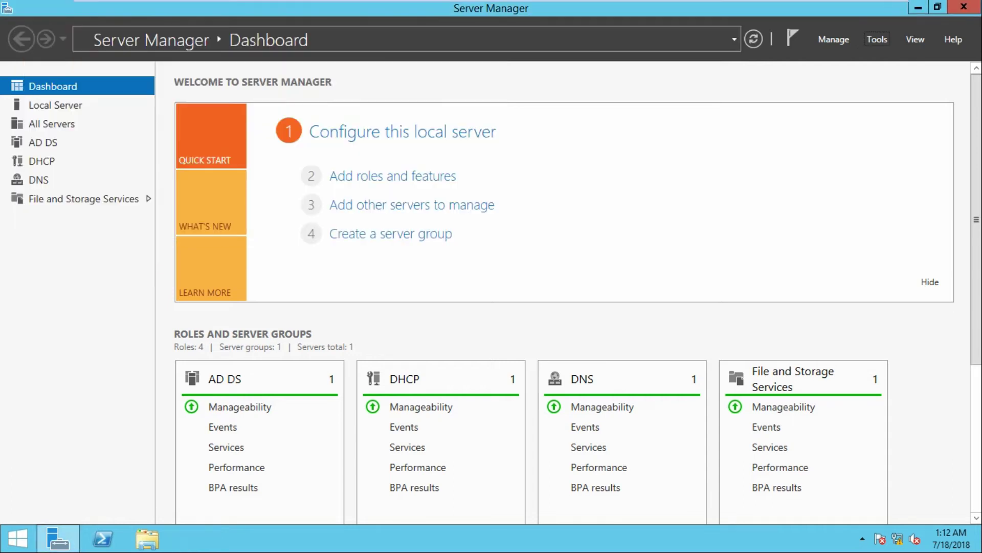
{"action": "left_click", "coordinate": [877, 39]}
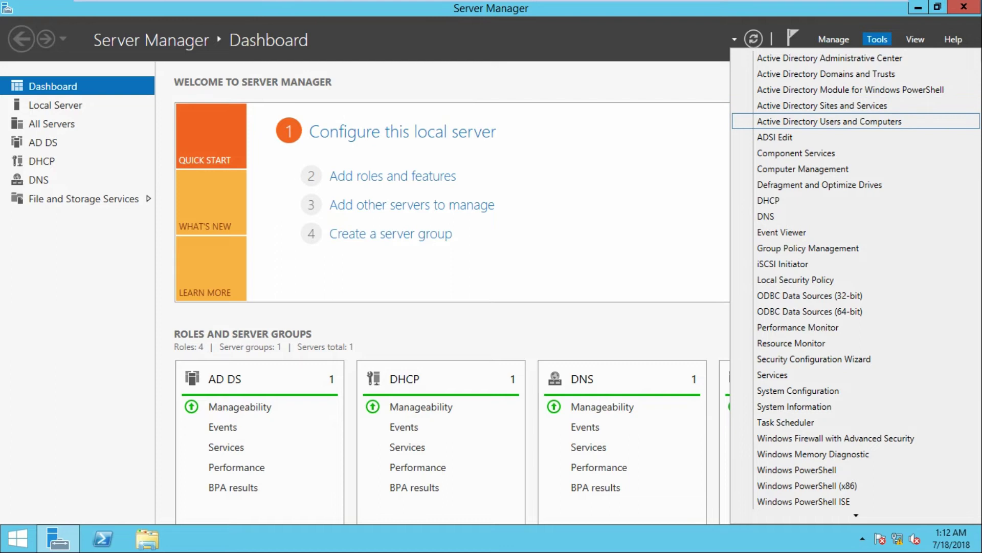
{"action": "key", "text": "Escape"}
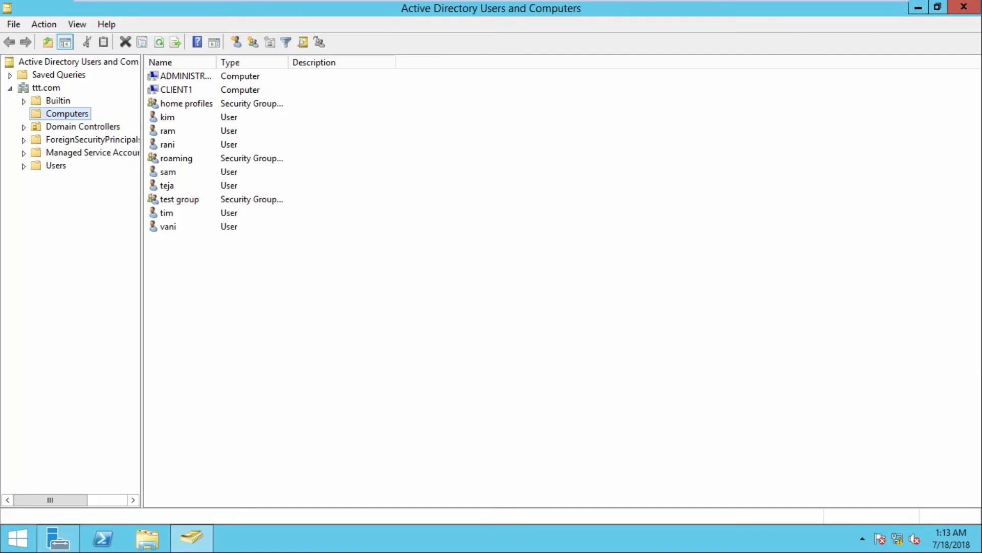
Open the Properties dialog of user rani
{"action": "left_click", "coordinate": [168, 144]}
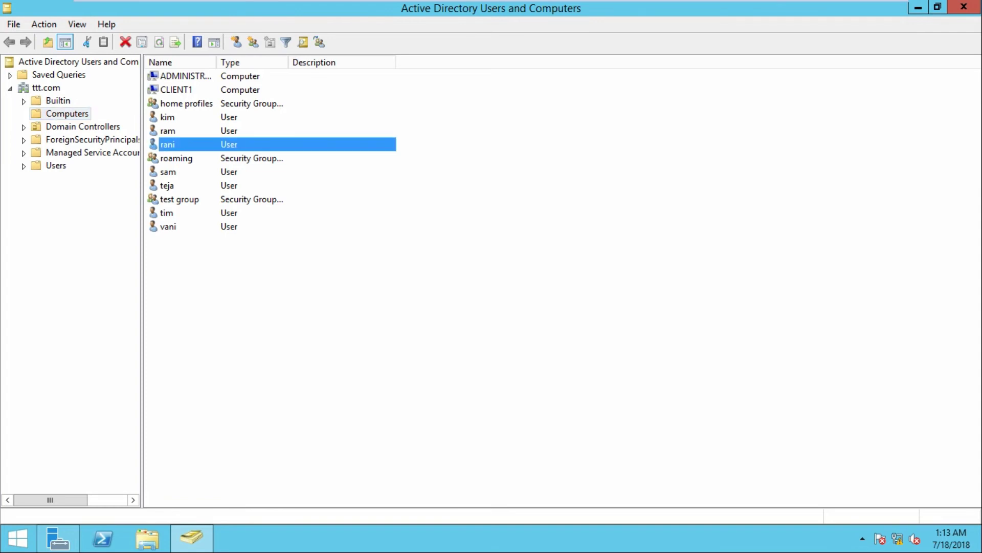
{"action": "left_click", "coordinate": [168, 226]}
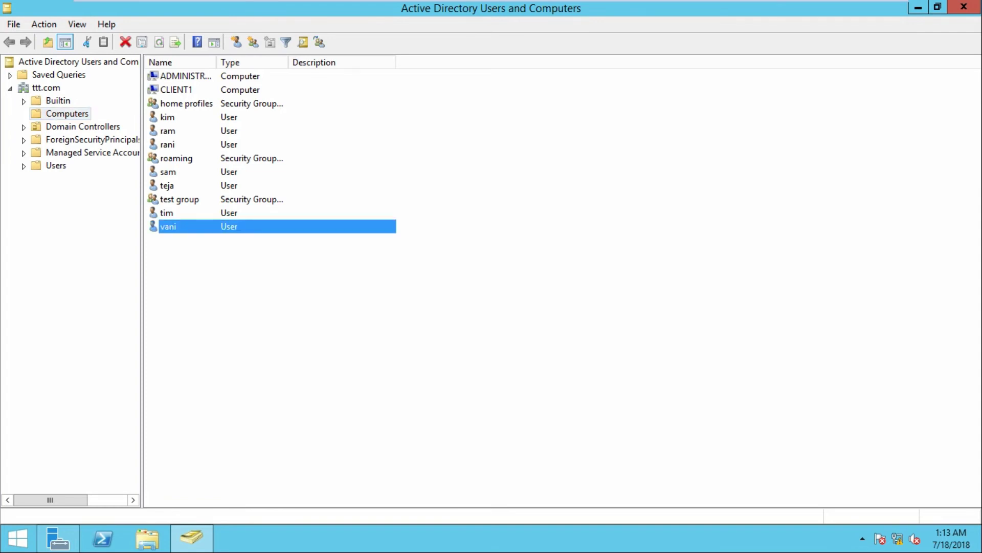
{"action": "left_click", "coordinate": [167, 144]}
{"action": "right_click", "coordinate": [174, 145]}
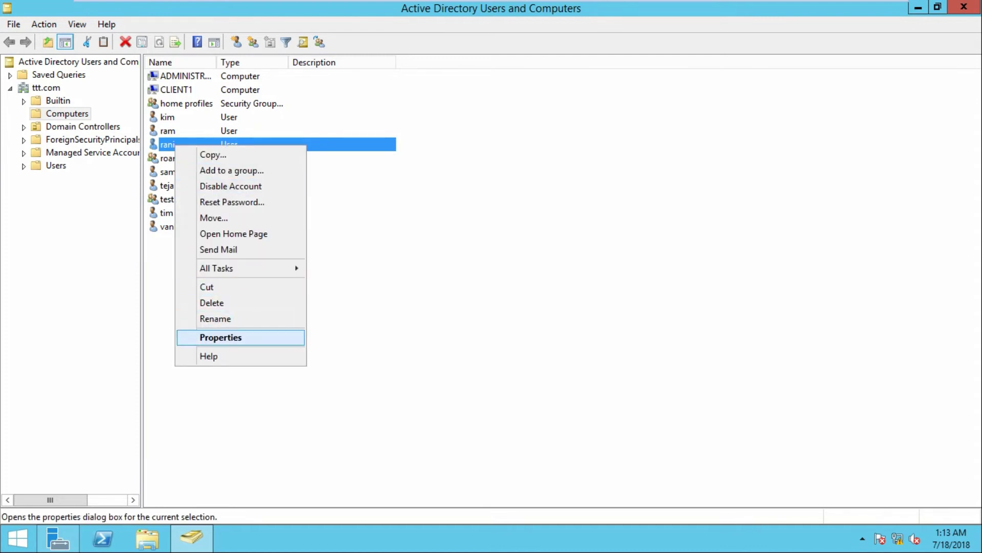
{"action": "left_click", "coordinate": [221, 337]}
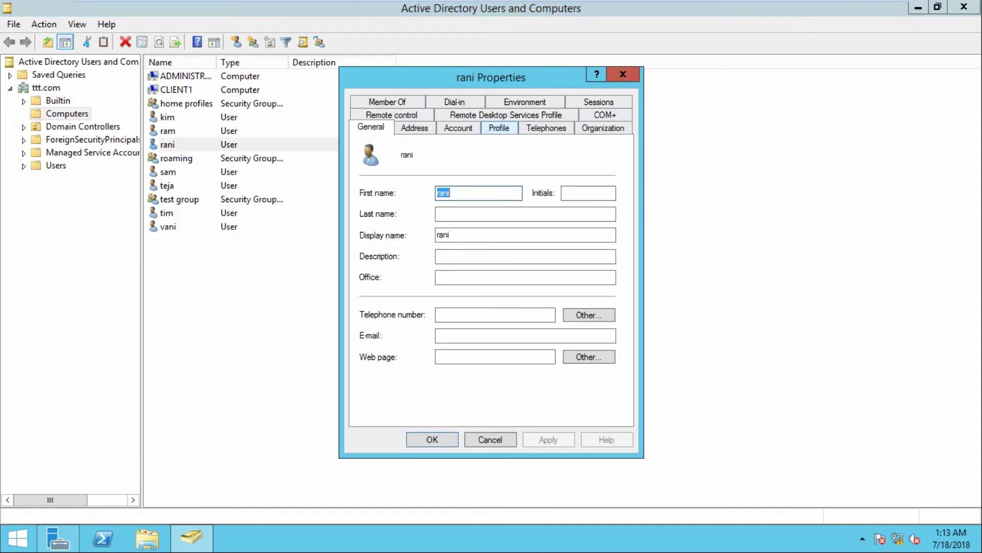
On rani's Profile tab, connect home drive P: to \\DC\home$\%username%
{"action": "left_click", "coordinate": [499, 128]}
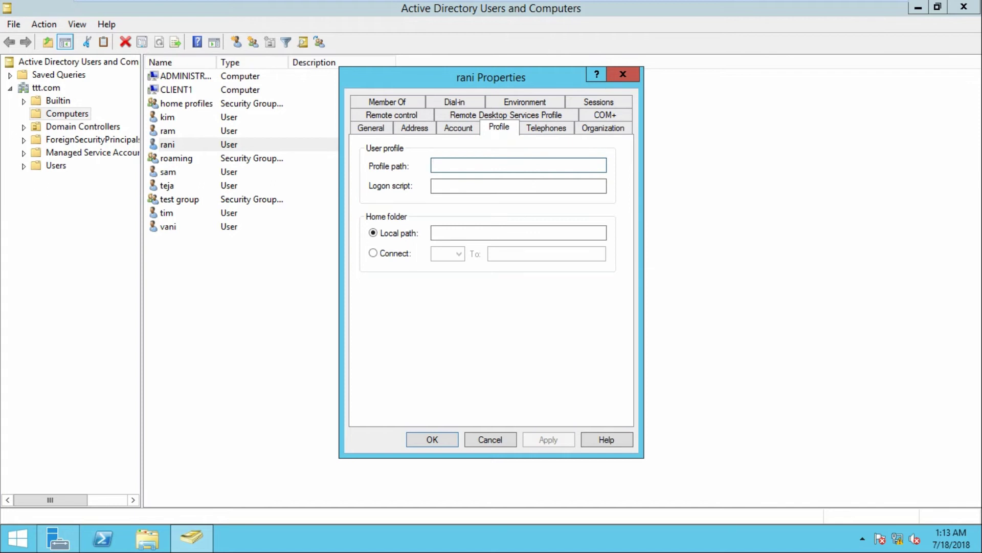
{"action": "left_click", "coordinate": [519, 165]}
{"action": "left_click", "coordinate": [373, 252]}
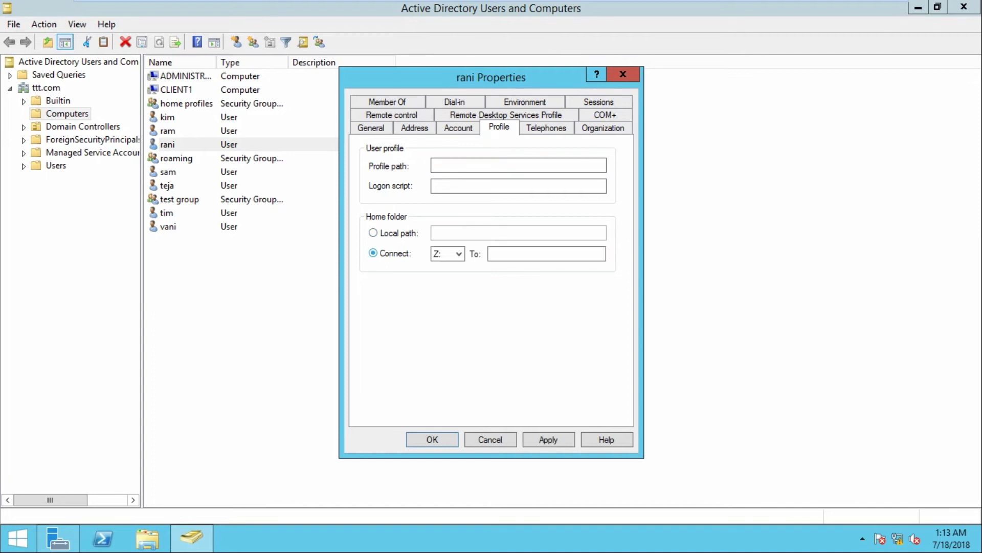
{"action": "key", "text": "Tab"}
{"action": "key", "text": "alt+Down"}
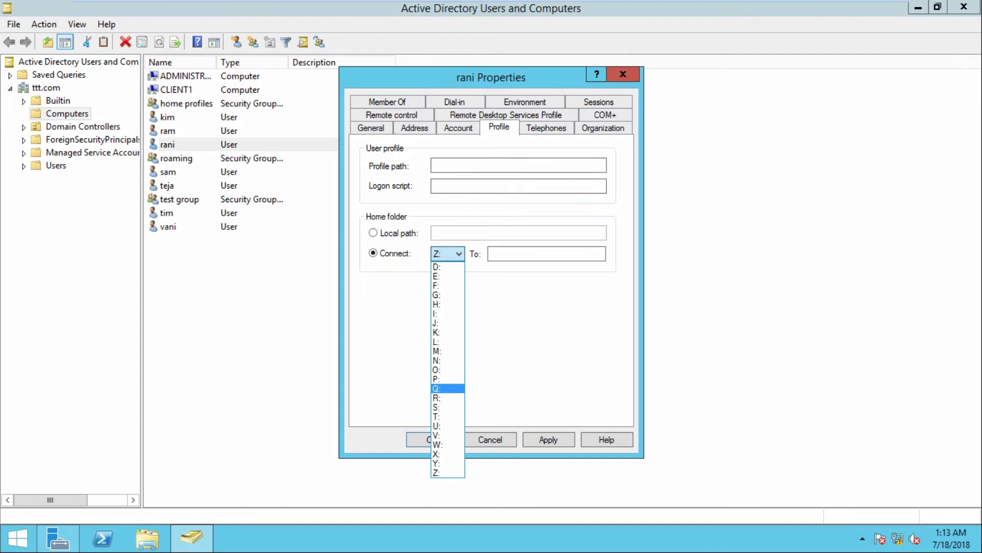
{"action": "key", "text": "Return"}
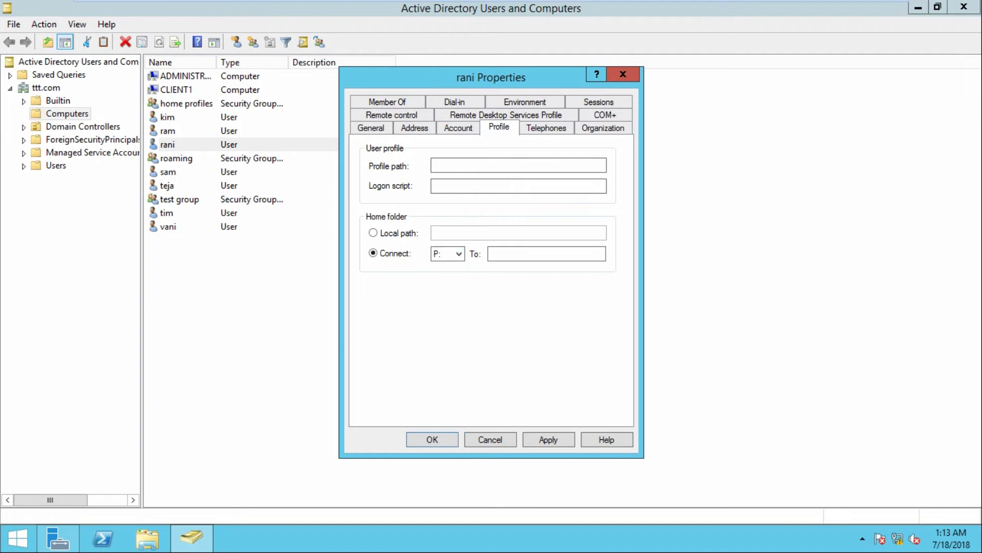
{"action": "left_click", "coordinate": [547, 253]}
{"action": "type", "text": "\\\\DC\\ho"}
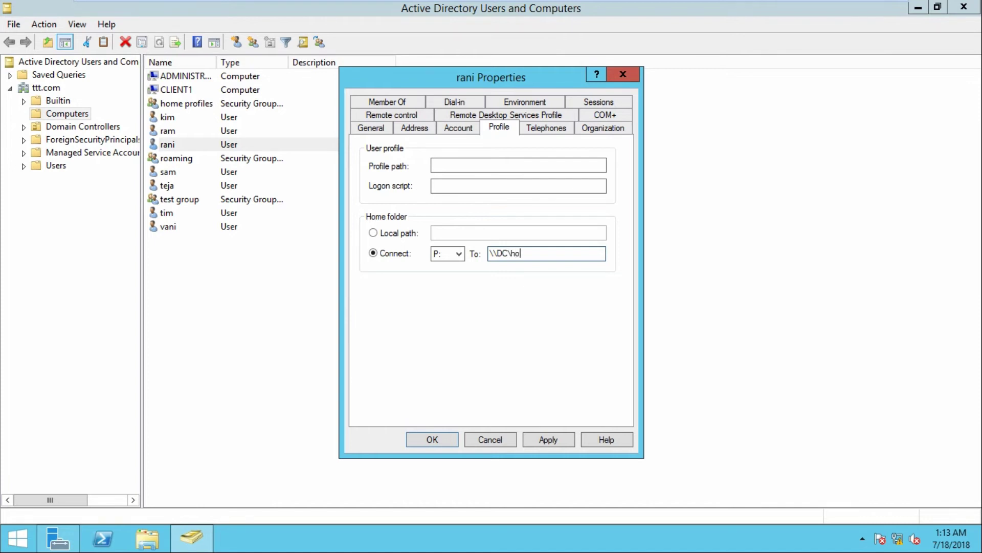
{"action": "type", "text": "me$\\"}
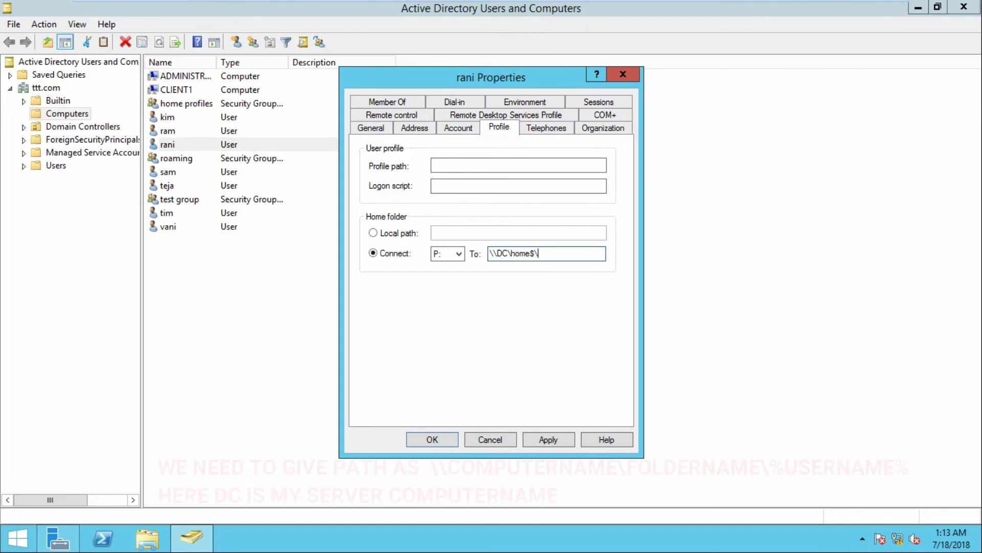
{"action": "type", "text": "%"}
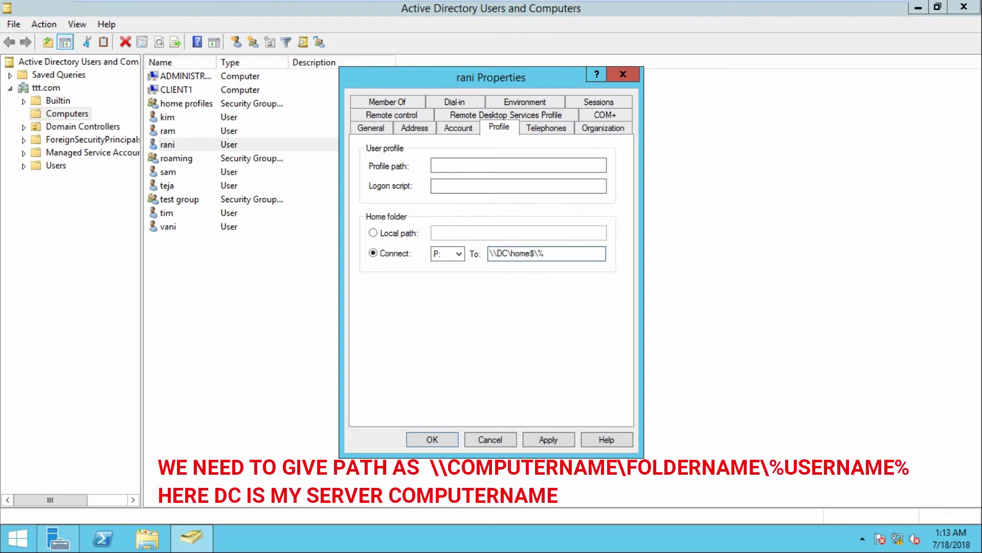
{"action": "type", "text": "username%"}
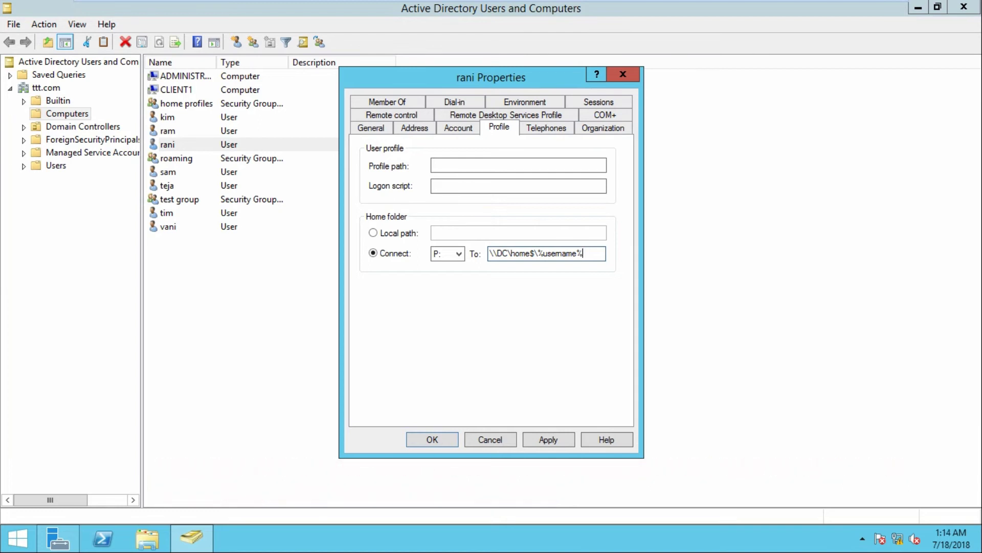
{"action": "key", "text": "shift+Tab"}
{"action": "left_click", "coordinate": [583, 253]}
Apply rani's home folder setting, then reopen the Profile tab to confirm the path \\DC\home$\rani
{"action": "left_click", "coordinate": [549, 439]}
{"action": "key", "text": "Return"}
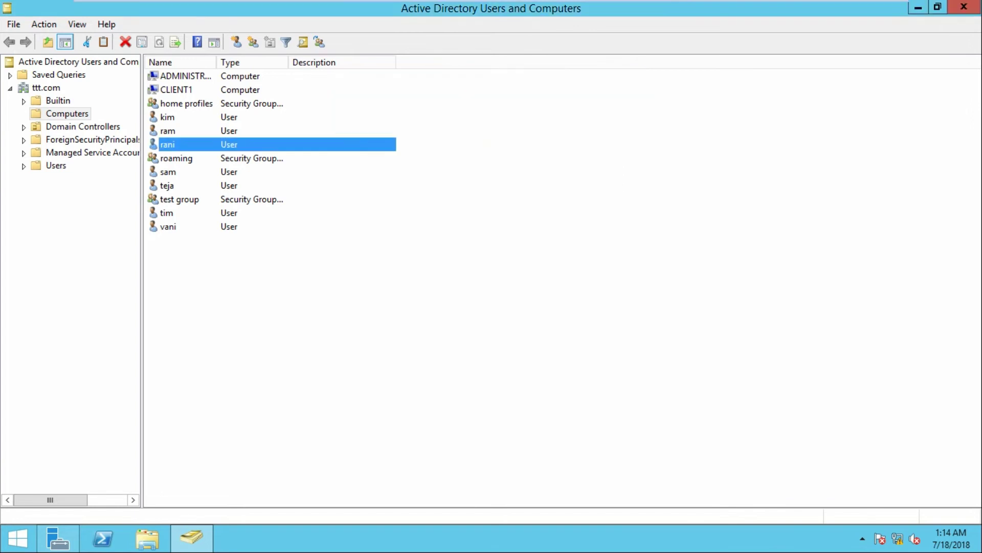
{"action": "right_click", "coordinate": [261, 144]}
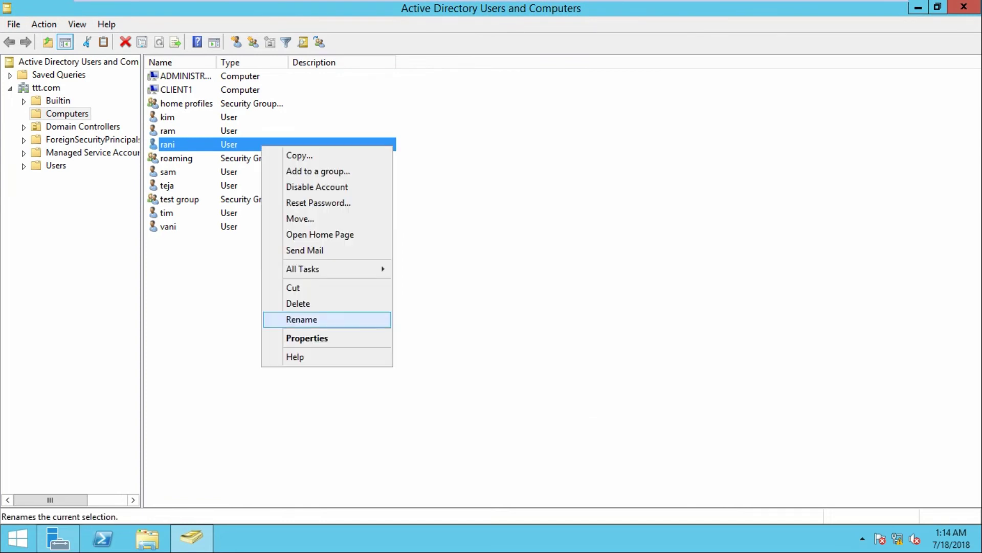
{"action": "left_click", "coordinate": [307, 336]}
{"action": "left_click", "coordinate": [498, 127]}
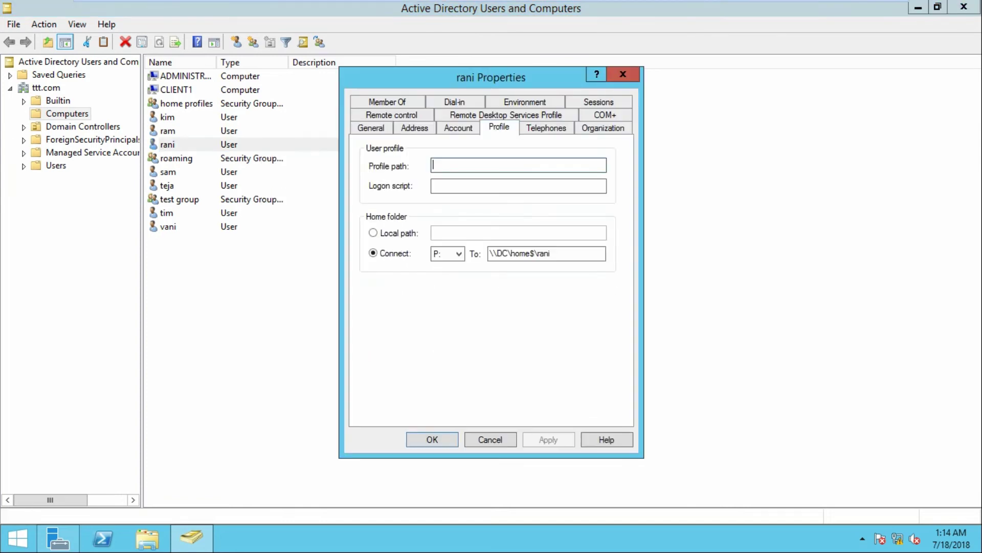
{"action": "left_click_drag", "start_coordinate": [551, 254], "coordinate": [538, 253]}
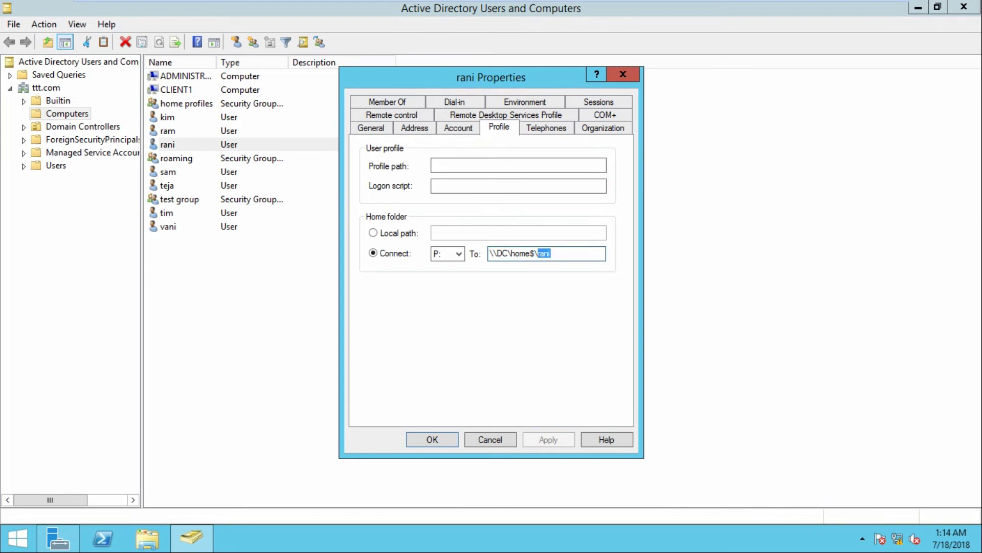
{"action": "left_click", "coordinate": [551, 253]}
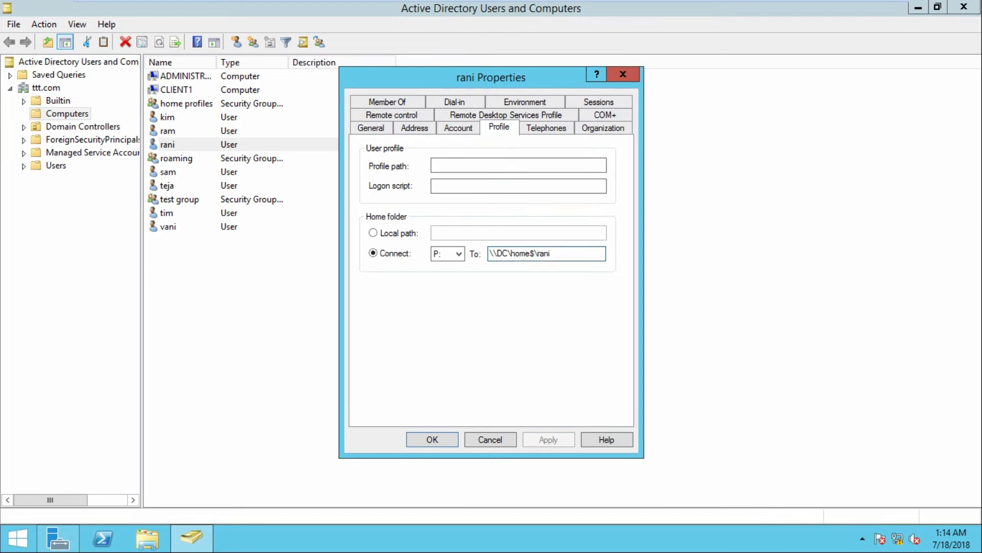
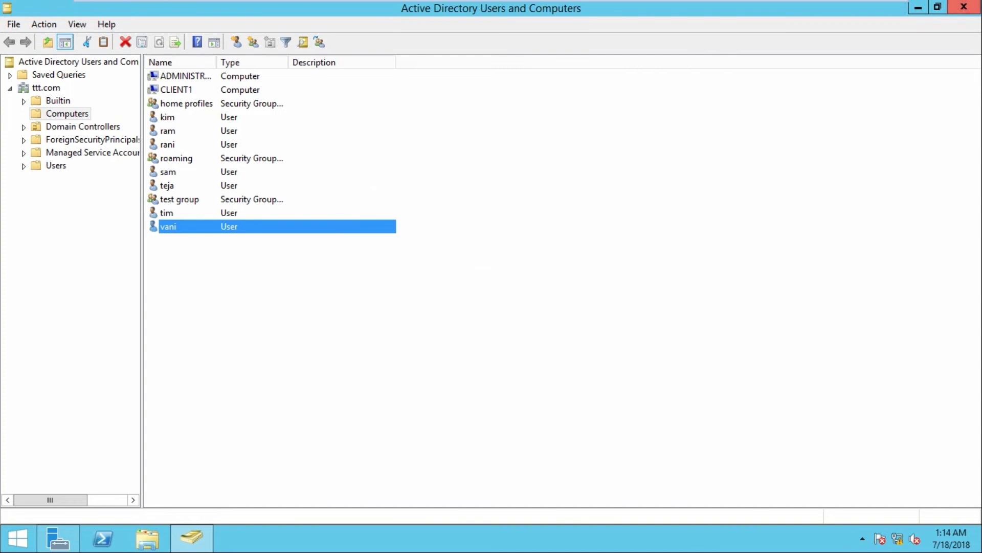
Close Active Directory Users and Computers to return to the Server Manager Dashboard on the DC
{"action": "left_click", "coordinate": [964, 6]}
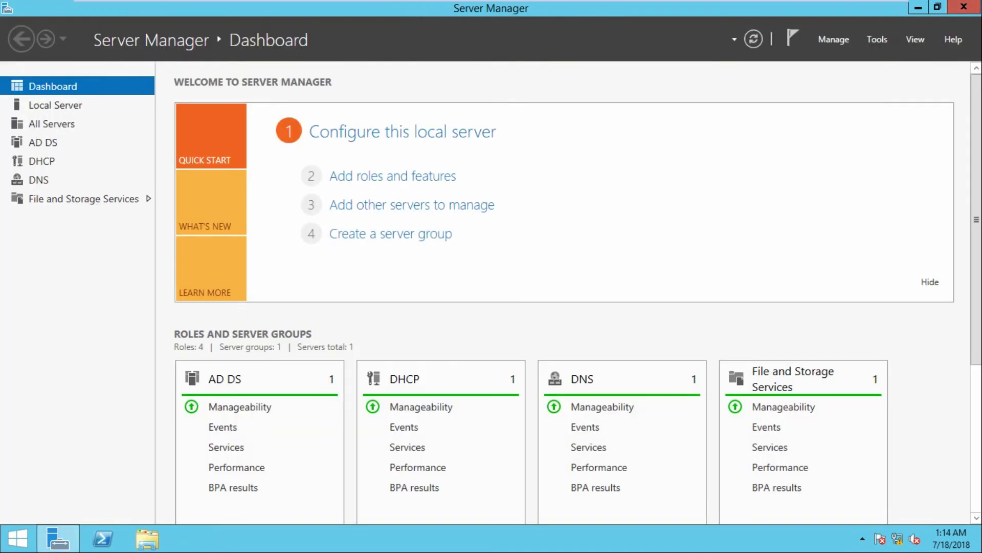
Switch to the W7 ult client1 machine and log on with the domain account's password
{"action": "mouse_move", "coordinate": [365, 1]}
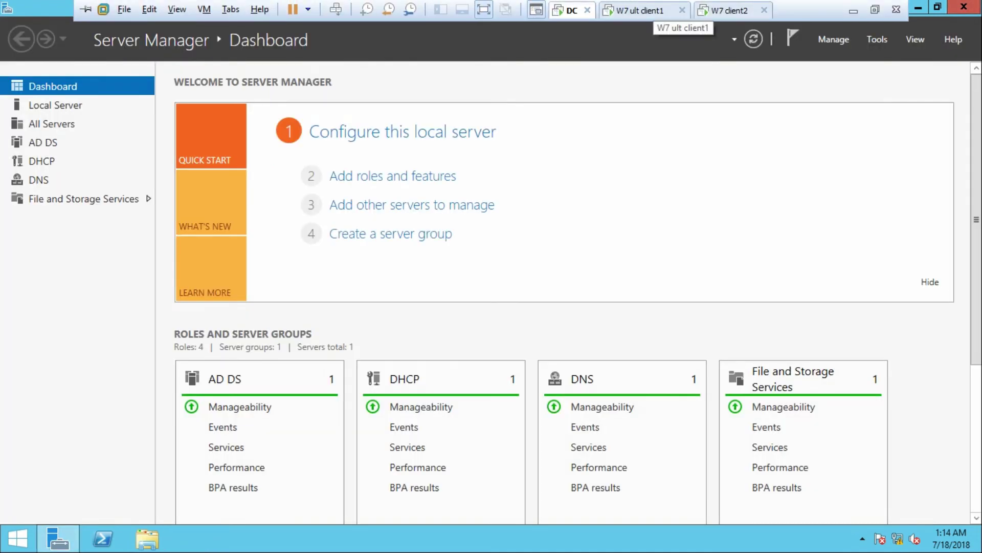
{"action": "left_click", "coordinate": [642, 11]}
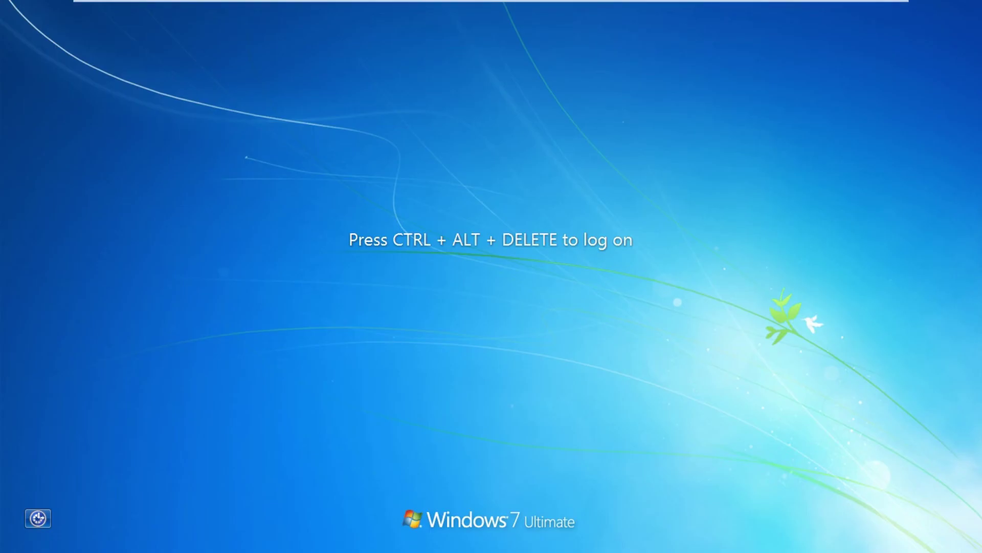
{"action": "key", "text": "ctrl+alt+Delete"}
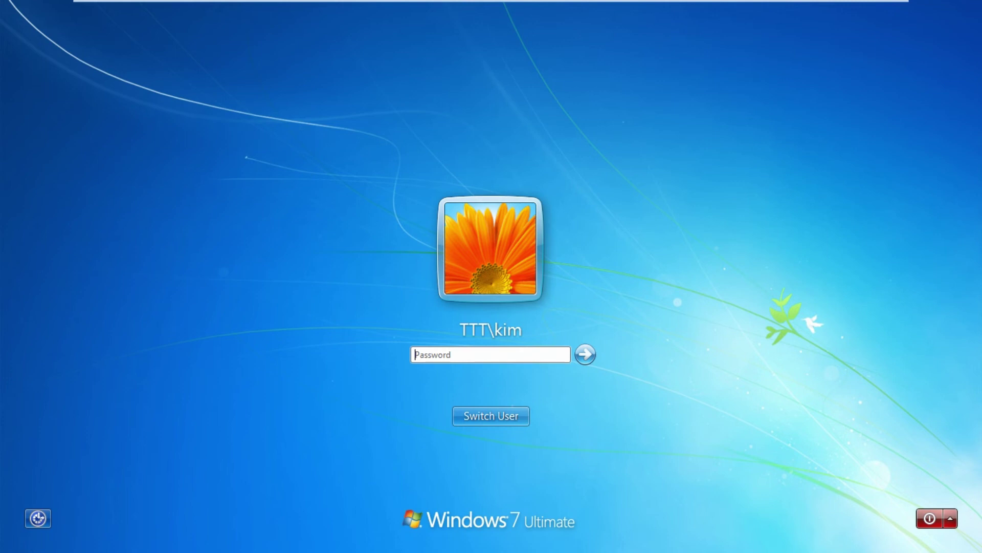
{"action": "key", "text": "Return"}
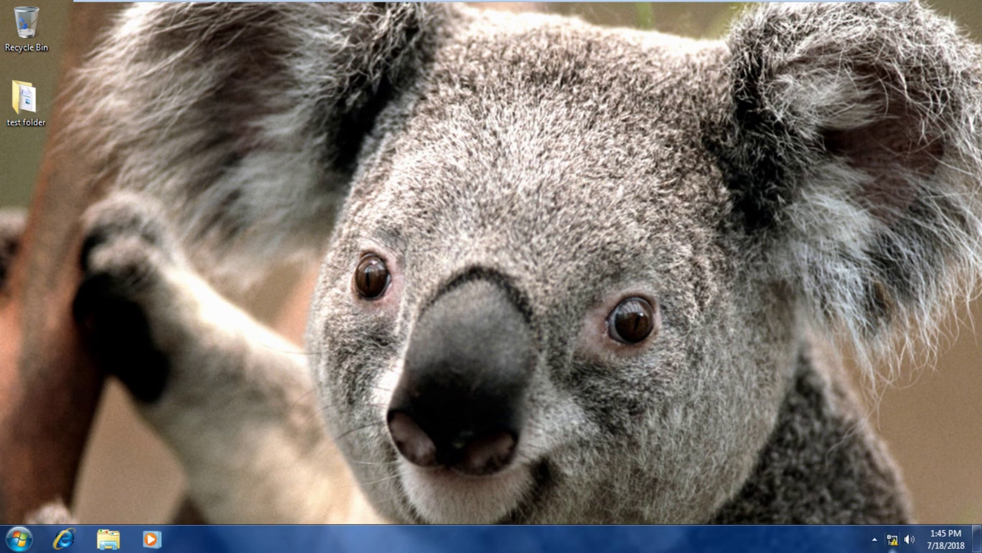
Check Local Area Connection details (IPv4 10.10.10.13, DNS 10.10.10.11) in Network and Sharing Center
{"action": "right_click", "coordinate": [893, 539]}
{"action": "left_click", "coordinate": [877, 525]}
{"action": "left_click", "coordinate": [693, 231]}
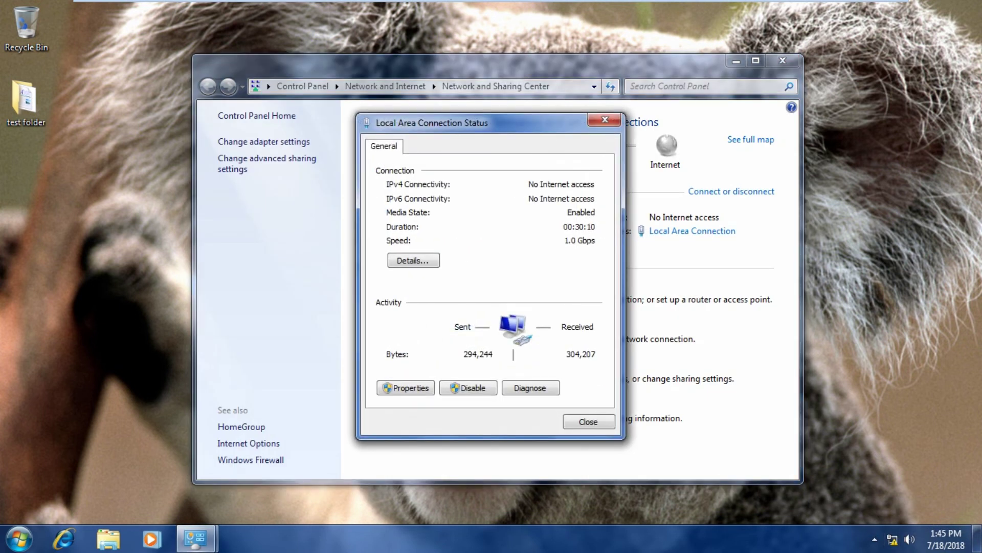
{"action": "left_click", "coordinate": [416, 259]}
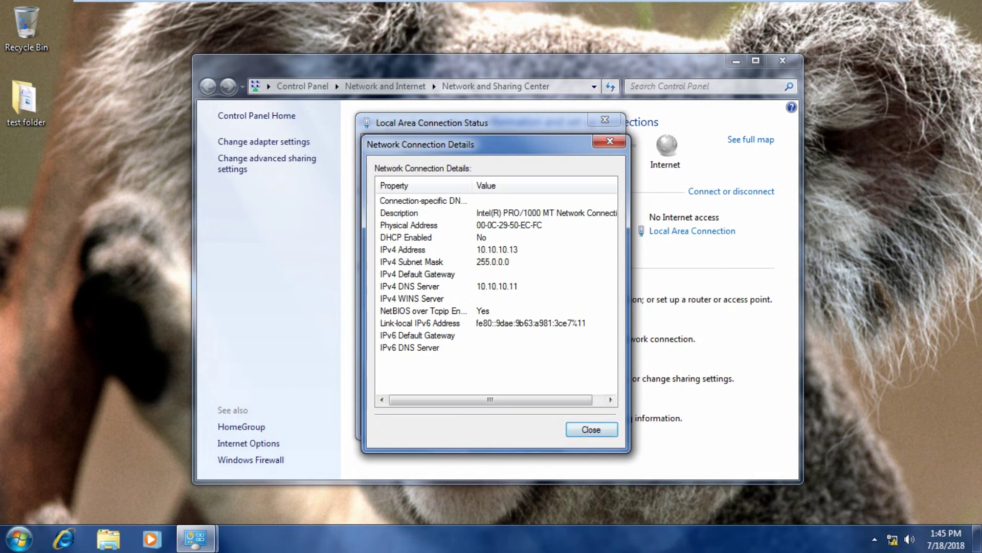
{"action": "key", "text": "Return"}
{"action": "left_click", "coordinate": [605, 120]}
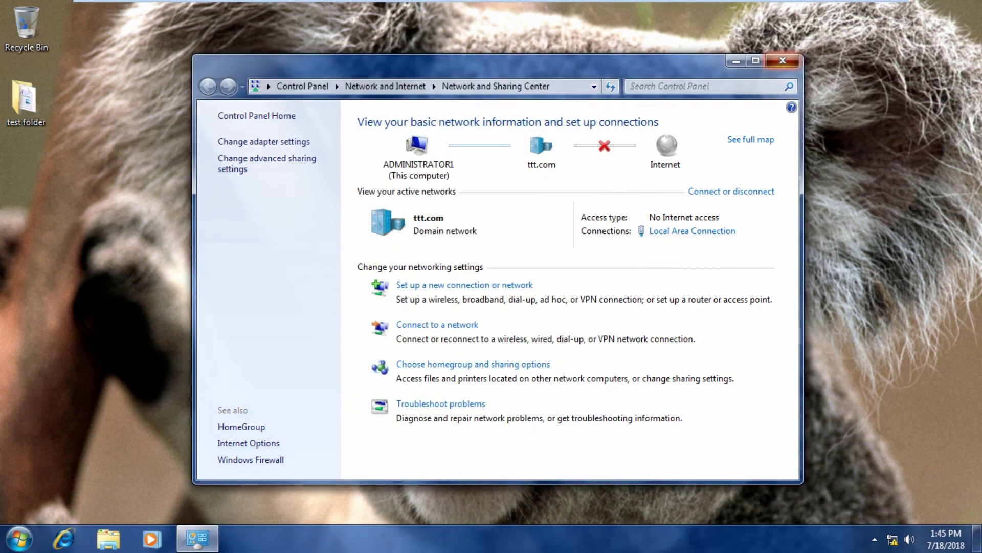
{"action": "left_click", "coordinate": [782, 60]}
Log off the current user from the Start menu
{"action": "left_click", "coordinate": [19, 538]}
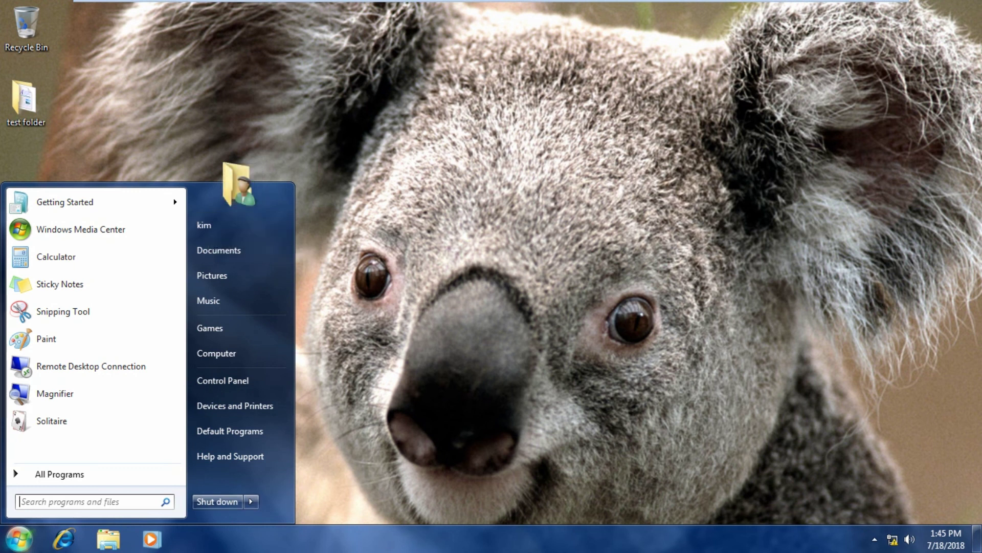
{"action": "mouse_move", "coordinate": [251, 501]}
{"action": "left_click", "coordinate": [292, 448]}
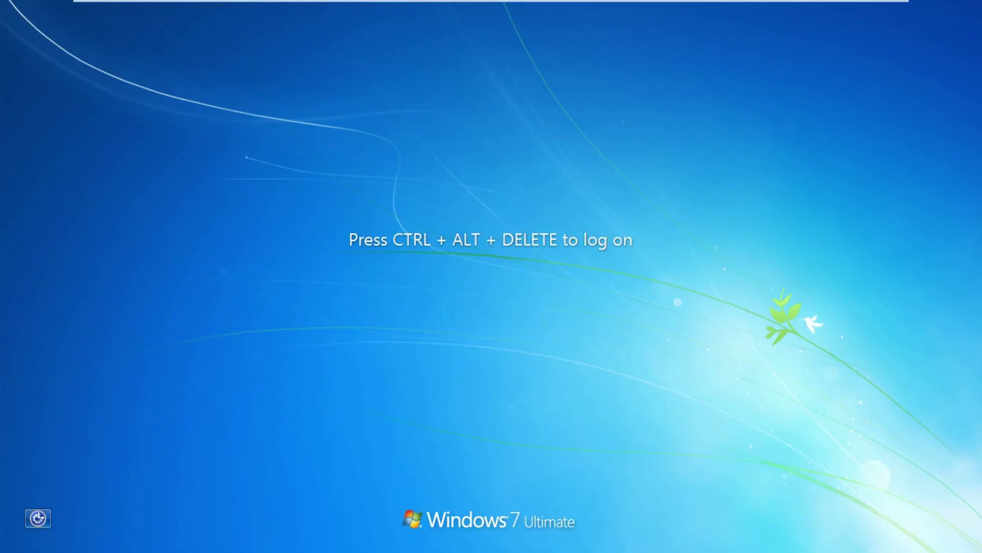
Log on to the Windows 7 client as domain user vani via Switch User > Other User
{"action": "key", "text": "ctrl+alt+Delete"}
{"action": "left_click", "coordinate": [491, 415]}
{"action": "left_click", "coordinate": [558, 317]}
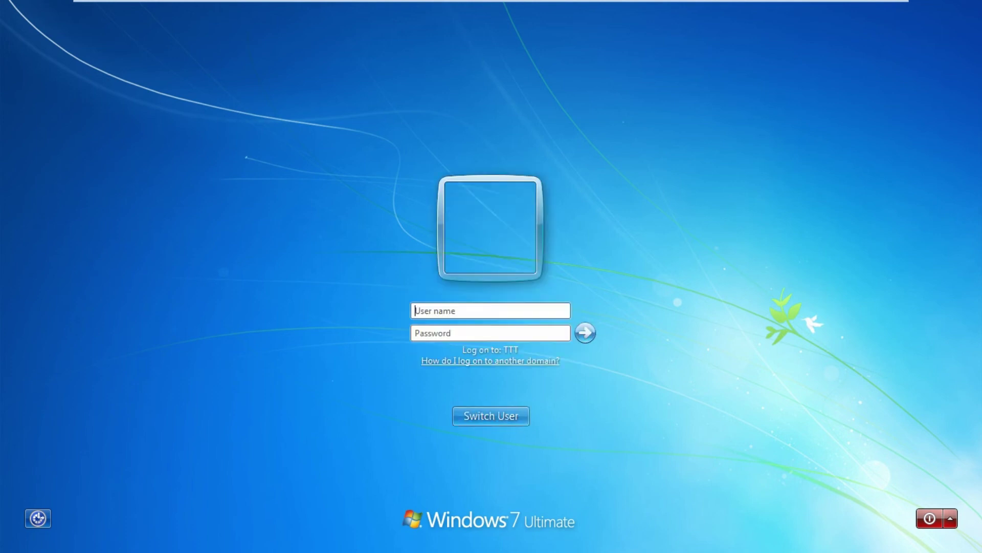
{"action": "type", "text": "vani"}
{"action": "key", "text": "Tab"}
{"action": "type", "text": "******"}
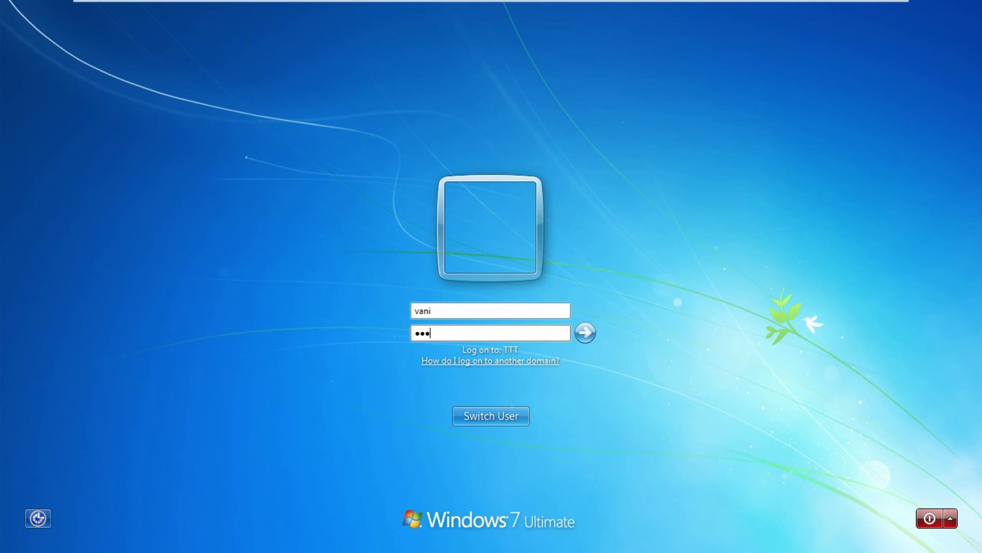
{"action": "key", "text": "Return"}
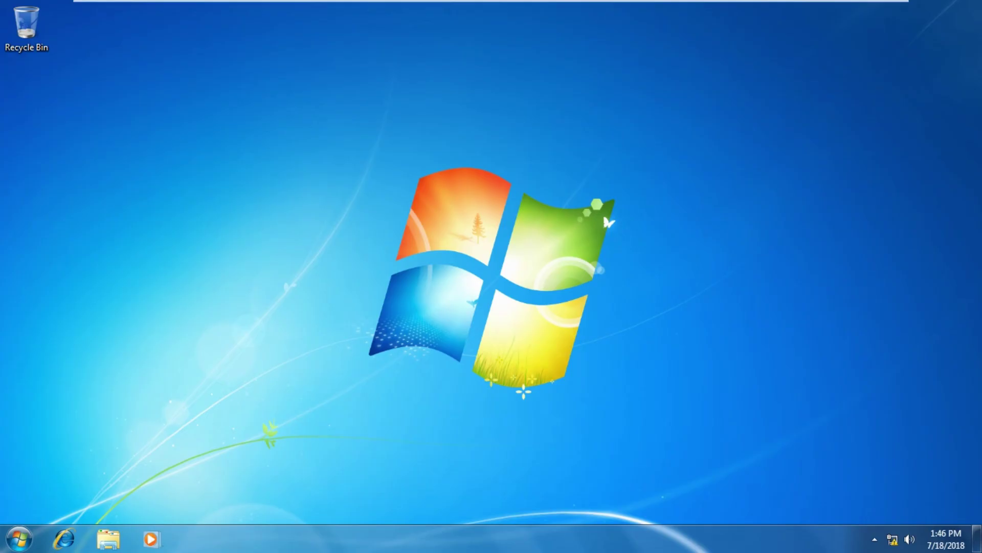
Open vani's P: network drive from the Computer window
{"action": "key", "text": "super+e"}
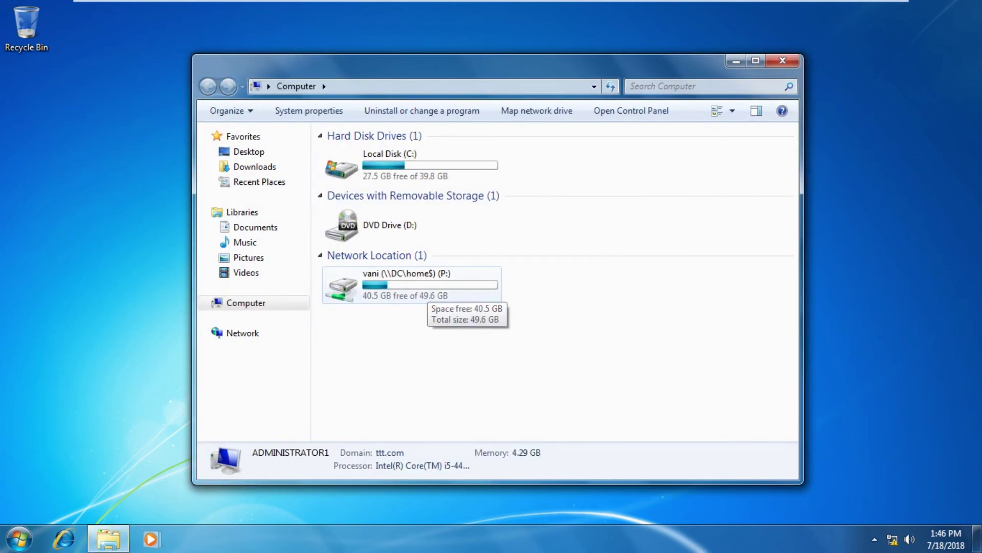
{"action": "double_click", "coordinate": [425, 289]}
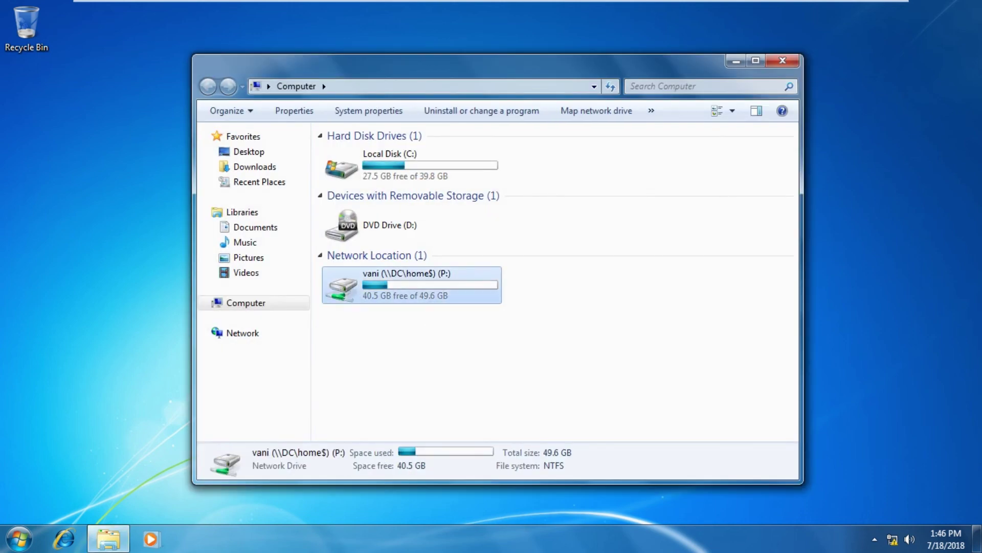
{"action": "key", "text": "BackSpace"}
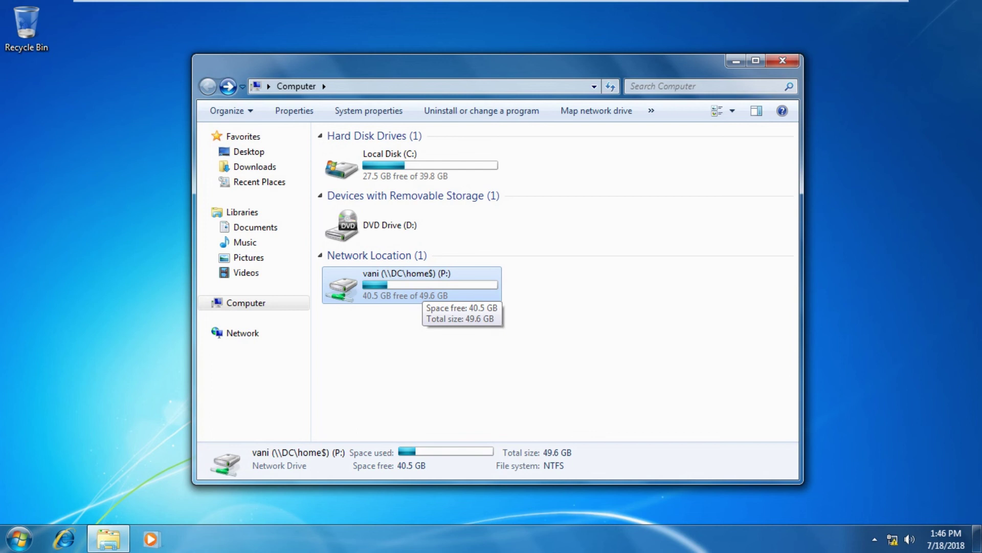
{"action": "double_click", "coordinate": [417, 289]}
{"action": "right_click", "coordinate": [408, 202]}
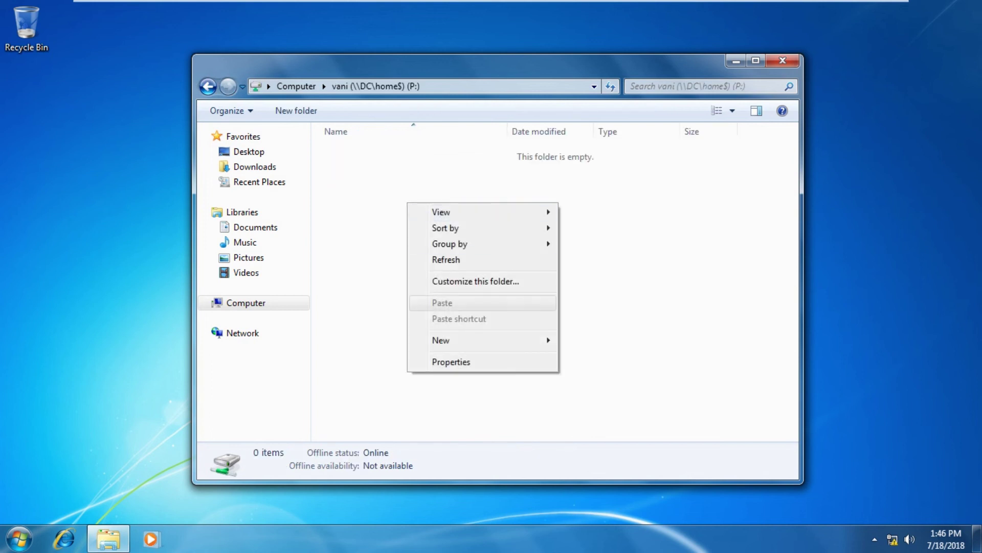
{"action": "key", "text": "Escape"}
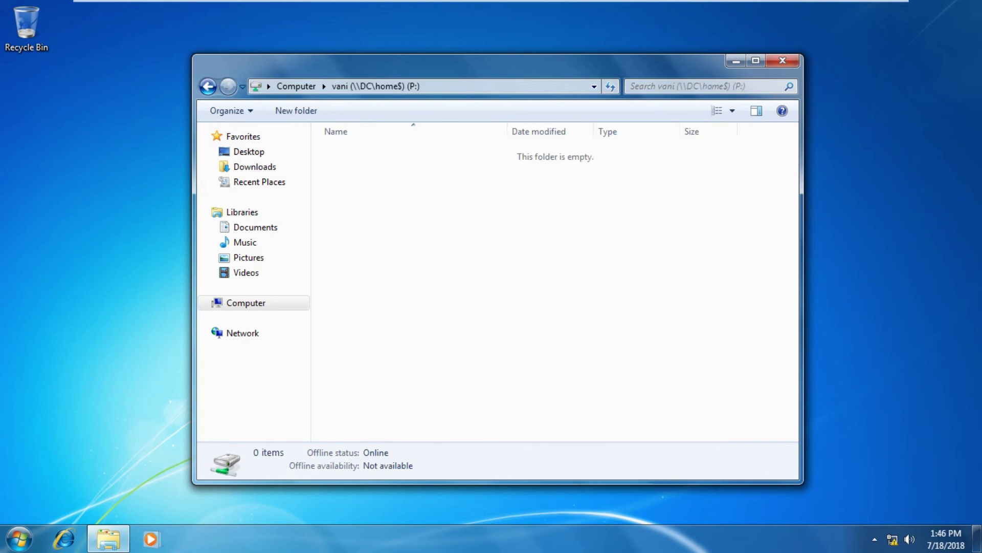
Create a folder named 'personal info vani' on the P: drive
{"action": "right_click", "coordinate": [405, 242]}
{"action": "mouse_move", "coordinate": [460, 379]}
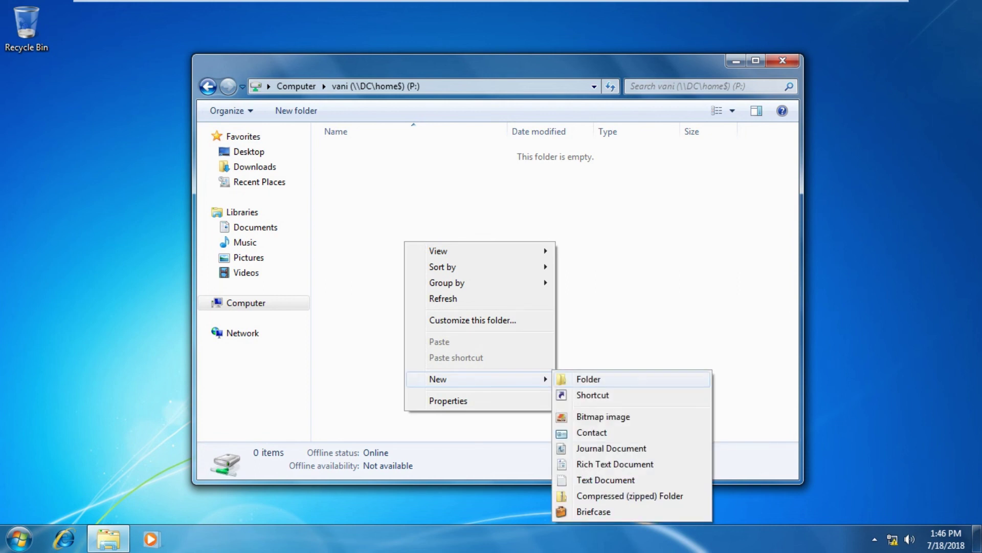
{"action": "key", "text": "Return"}
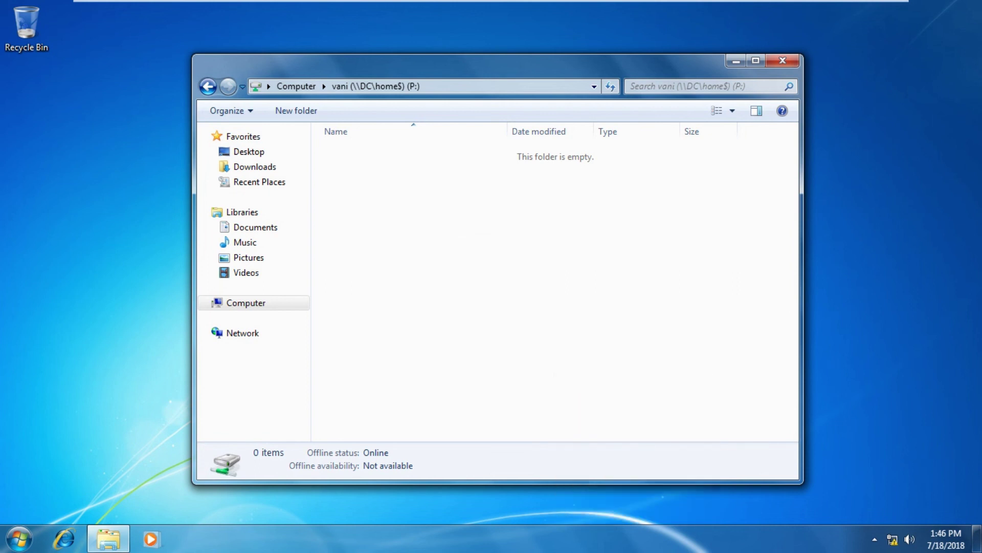
{"action": "type", "text": "pers"}
{"action": "key", "text": "BackSpace"}
{"action": "key", "text": "BackSpace"}
{"action": "key", "text": "BackSpace"}
{"action": "type", "text": "ersonal info "}
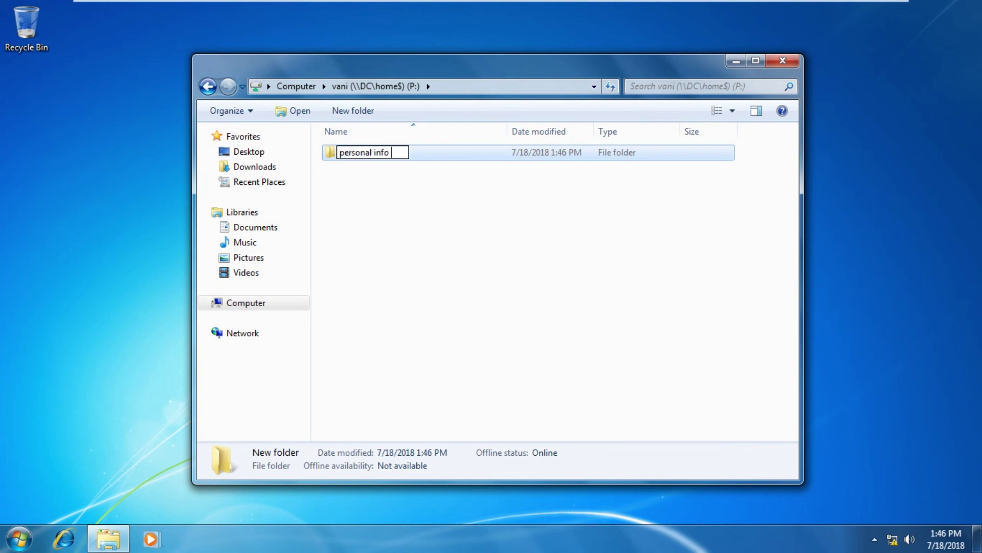
{"action": "type", "text": "vani"}
{"action": "key", "text": "Return"}
{"action": "key", "text": "Return"}
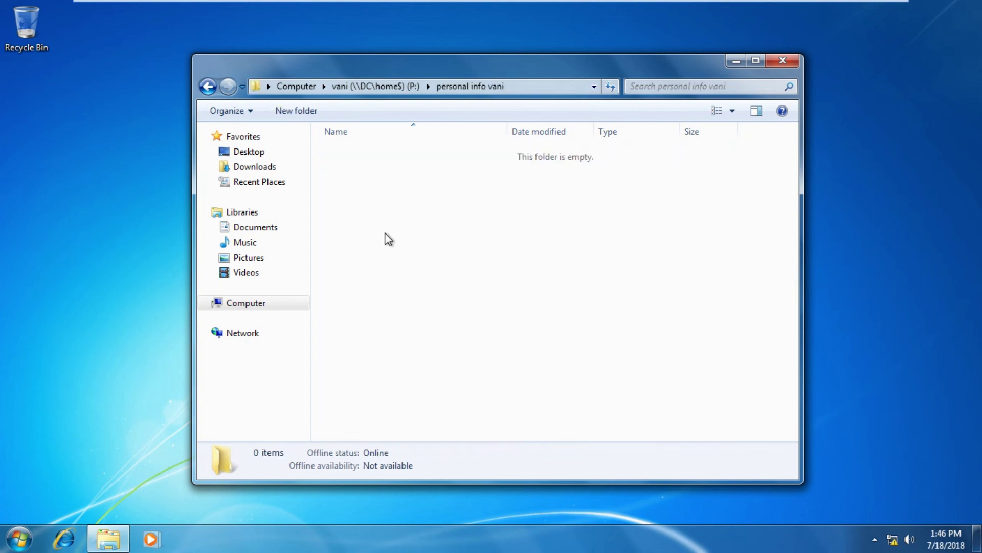
{"action": "left_click", "coordinate": [208, 86]}
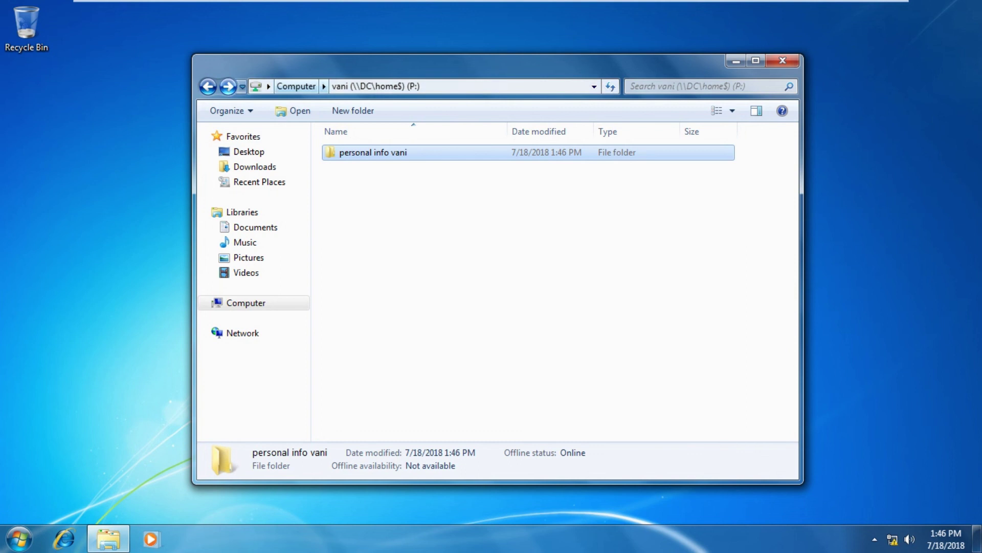
Minimize Explorer and bring up the Log off option from the Start menu
{"action": "left_click", "coordinate": [108, 538]}
{"action": "left_click", "coordinate": [19, 538]}
{"action": "left_click", "coordinate": [250, 502]}
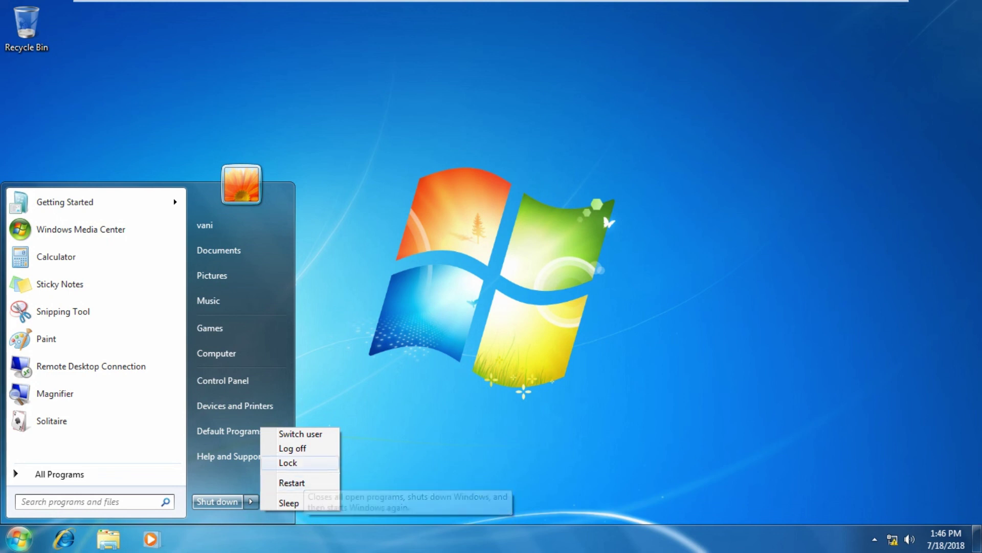
Log vani off and choose to log on as another user
{"action": "left_click", "coordinate": [293, 449]}
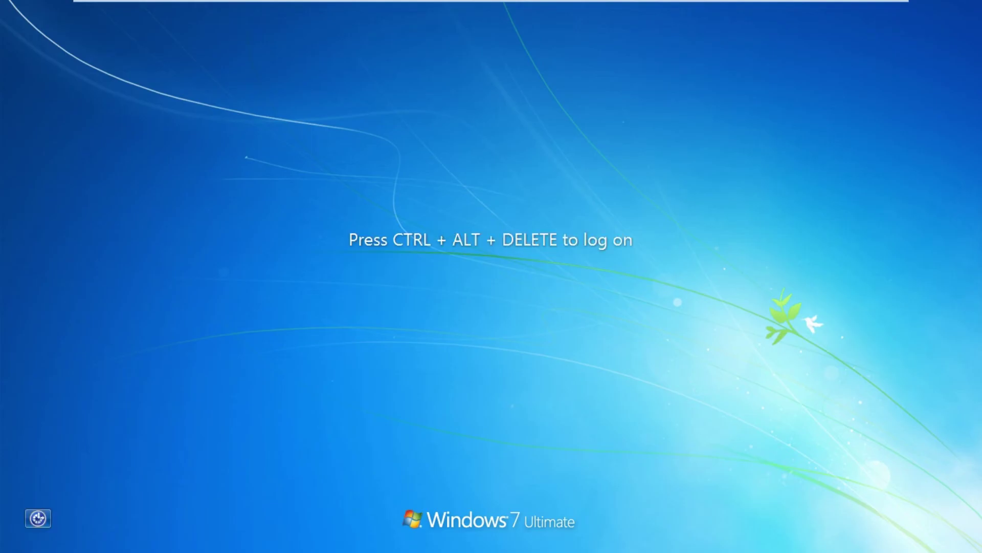
{"action": "key", "text": "ctrl+alt+Delete"}
{"action": "key", "text": "Tab"}
{"action": "key", "text": "Tab"}
{"action": "key", "text": "Return"}
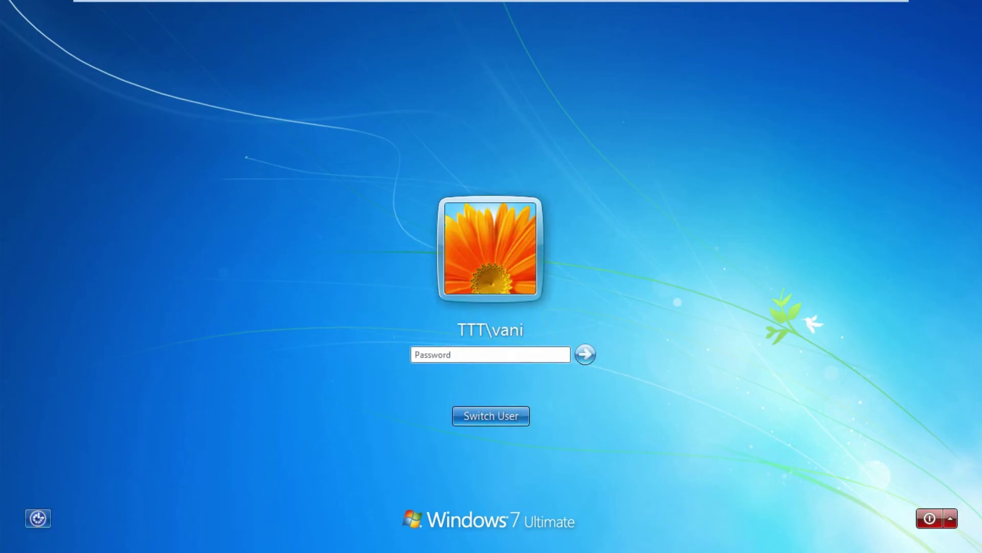
{"action": "key", "text": "Right"}
{"action": "key", "text": "Return"}
Sign in as domain user rani with her password
{"action": "type", "text": "rani"}
{"action": "key", "text": "Tab"}
{"action": "type", "text": "•••••••"}
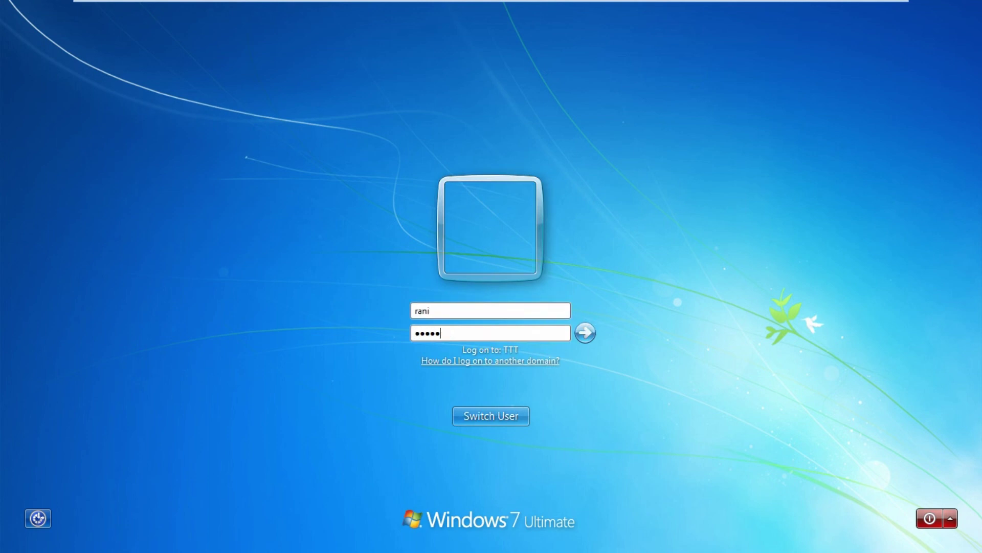
{"action": "key", "text": "Return"}
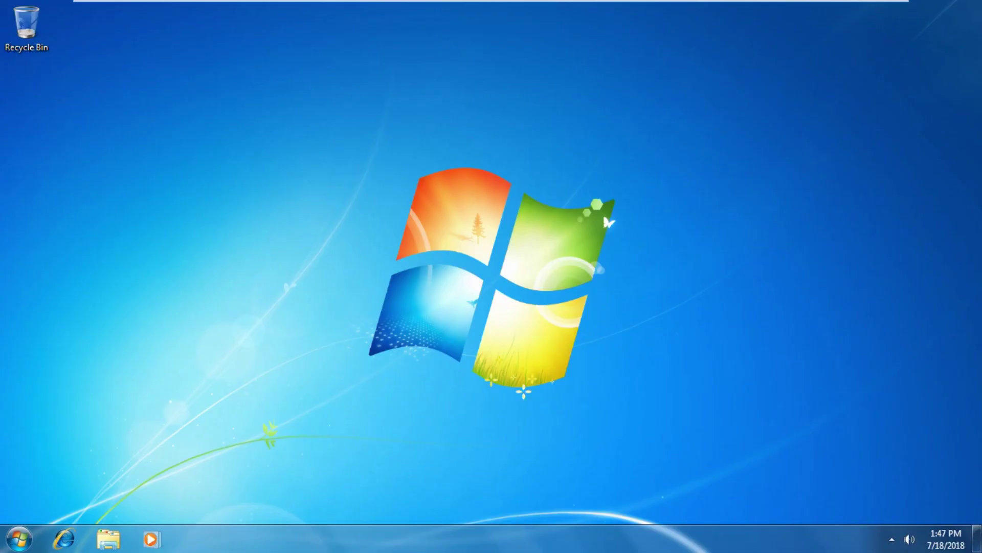
{"action": "key", "text": "super+e"}
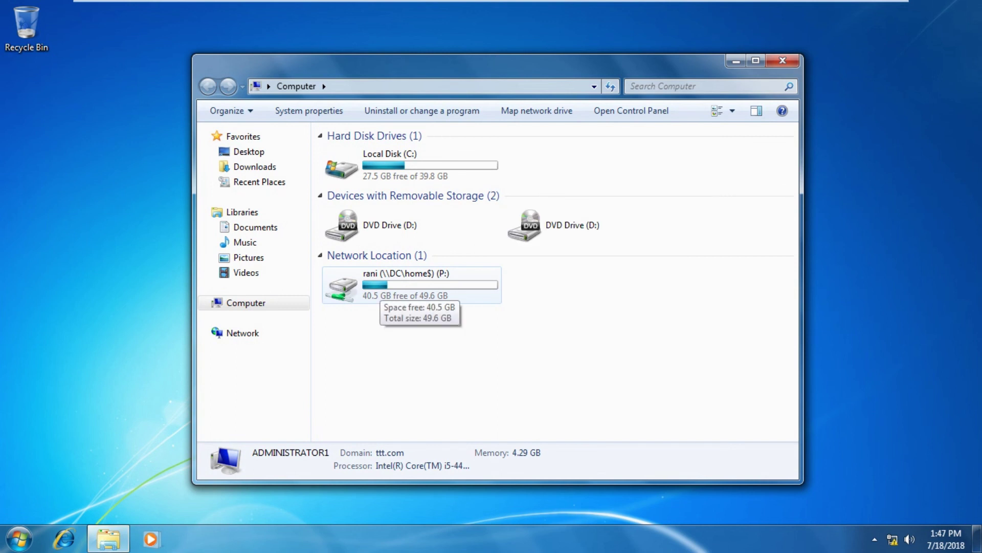
Create a folder named 'personal info rani' on rani's P: drive
{"action": "double_click", "coordinate": [389, 286]}
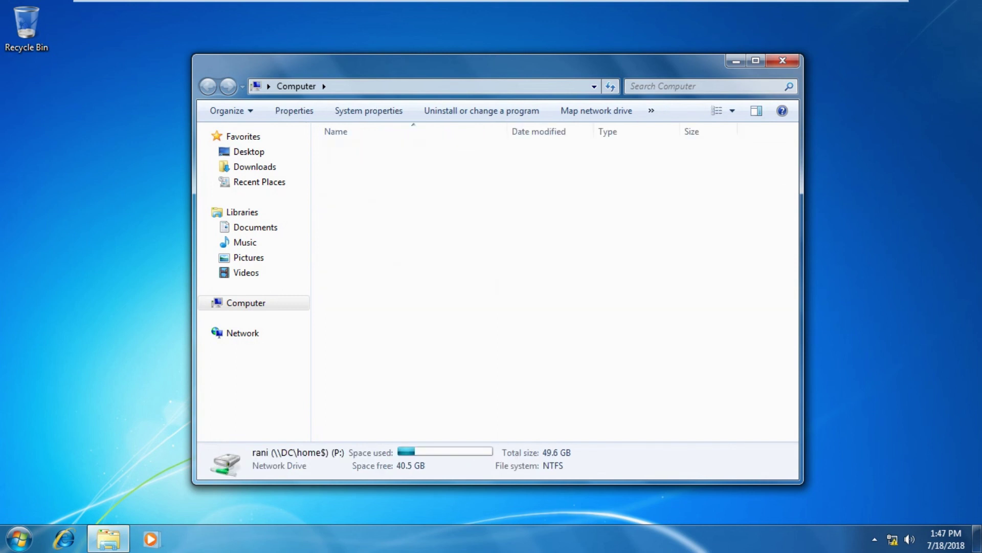
{"action": "right_click", "coordinate": [433, 231]}
{"action": "mouse_move", "coordinate": [563, 369]}
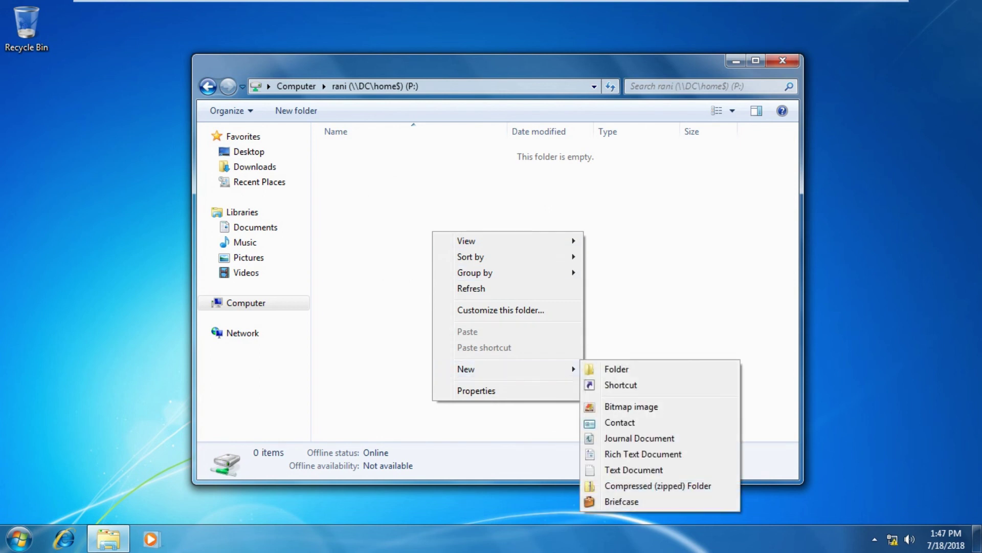
{"action": "left_click", "coordinate": [609, 368]}
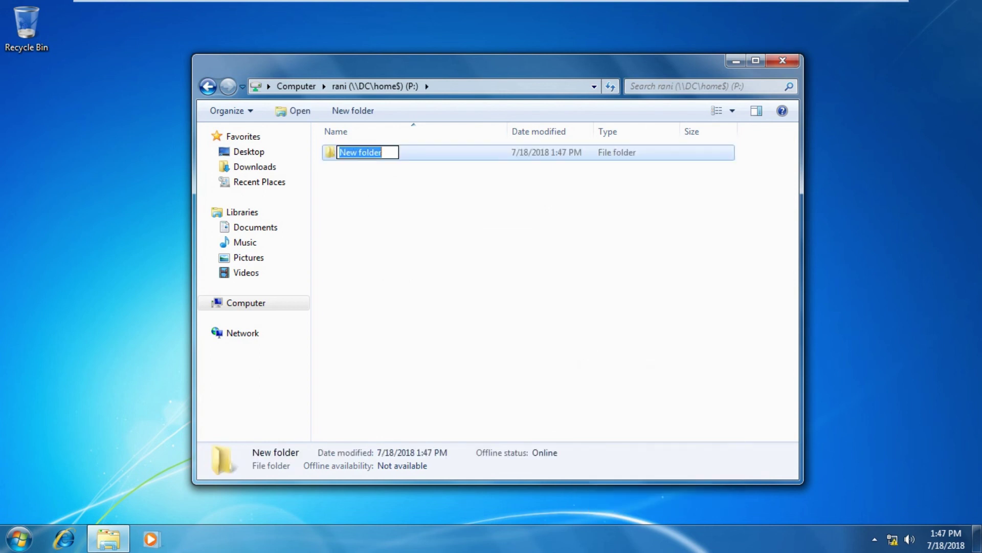
{"action": "type", "text": "personma"}
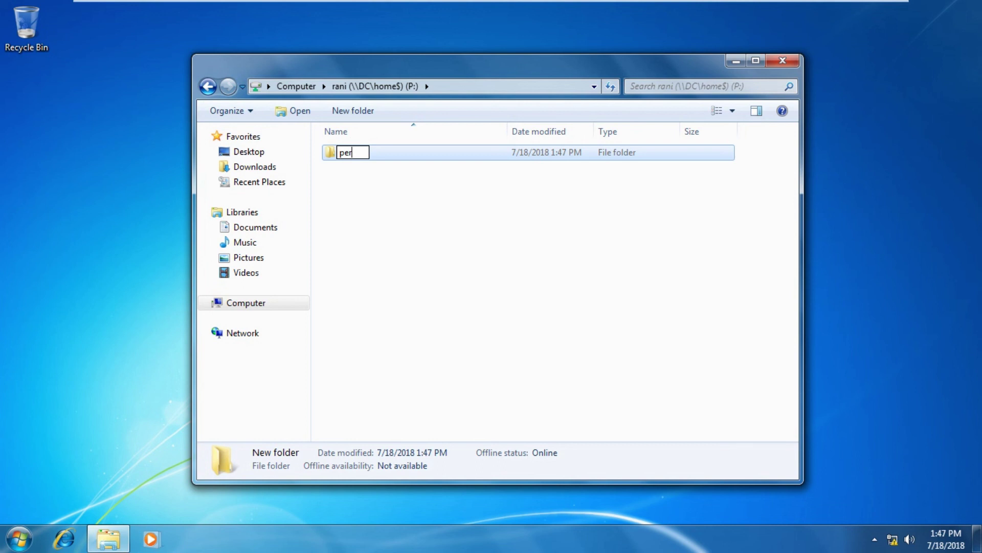
{"action": "key", "text": "BackSpace"}
{"action": "key", "text": "BackSpace"}
{"action": "type", "text": "al inf"}
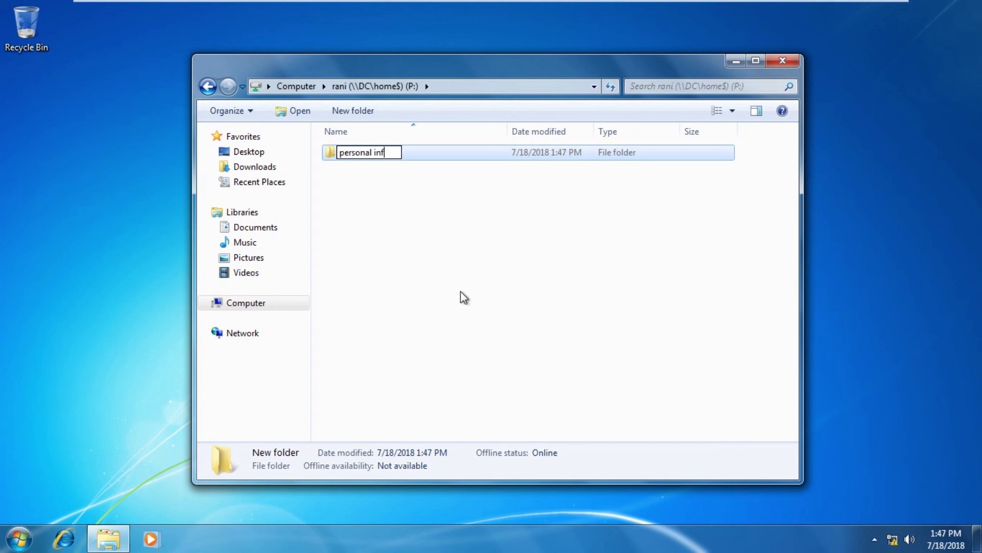
{"action": "type", "text": "o rani"}
{"action": "key", "text": "Return"}
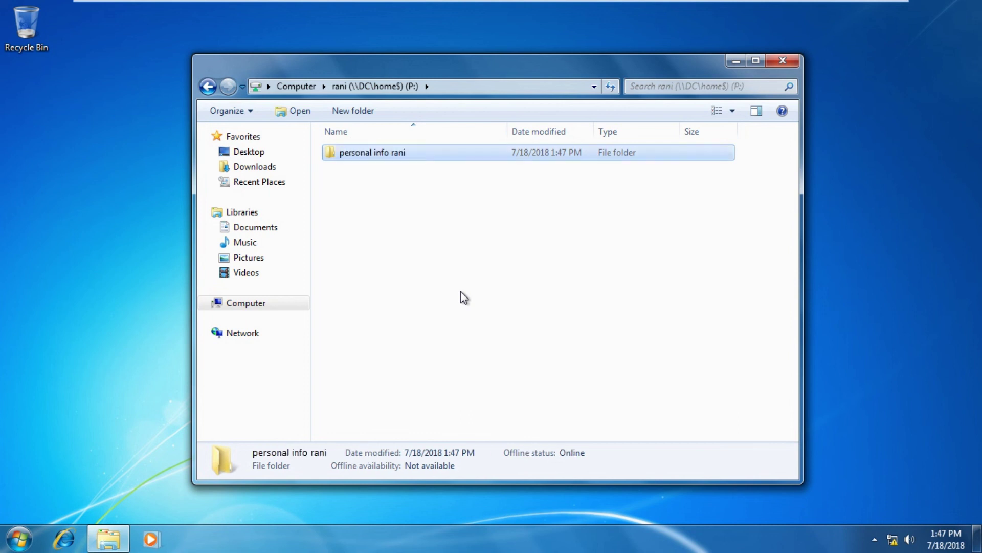
Open the new folder, return to P:, and close Explorer
{"action": "key", "text": "Return"}
{"action": "key", "text": "BackSpace"}
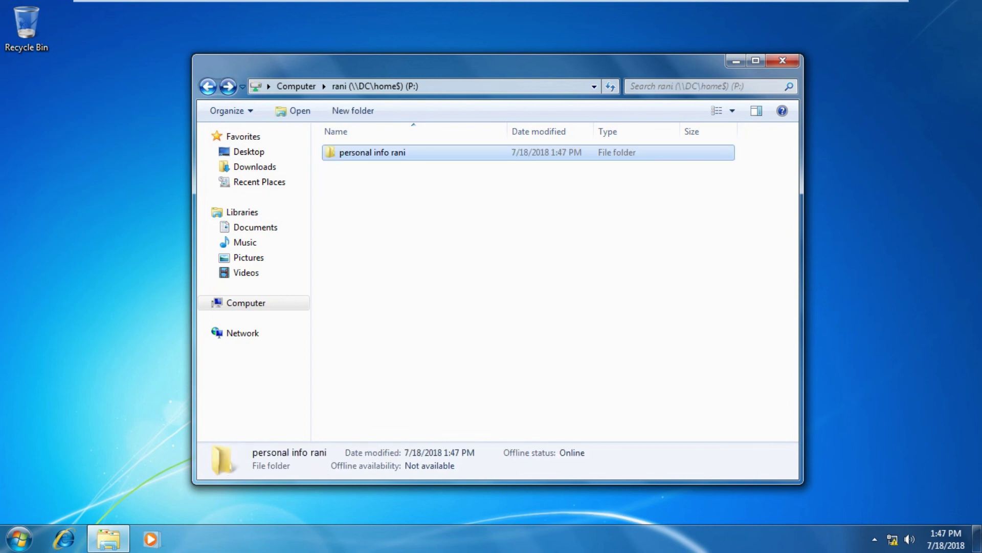
{"action": "key", "text": "alt+F4"}
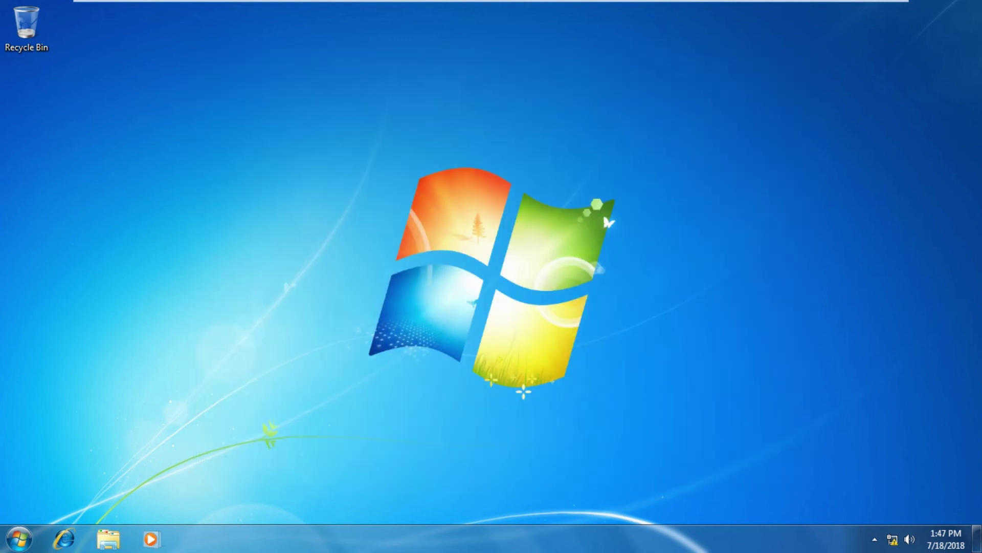
On the DC, close Server Manager and open the C:\home folder in File Explorer
{"action": "left_click", "coordinate": [568, 10]}
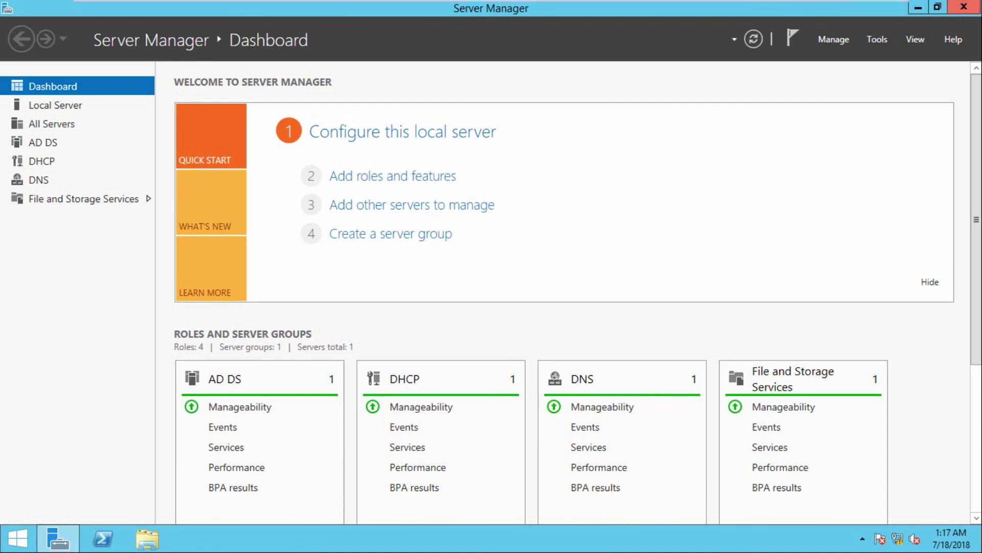
{"action": "left_click", "coordinate": [964, 7]}
{"action": "left_click", "coordinate": [148, 538]}
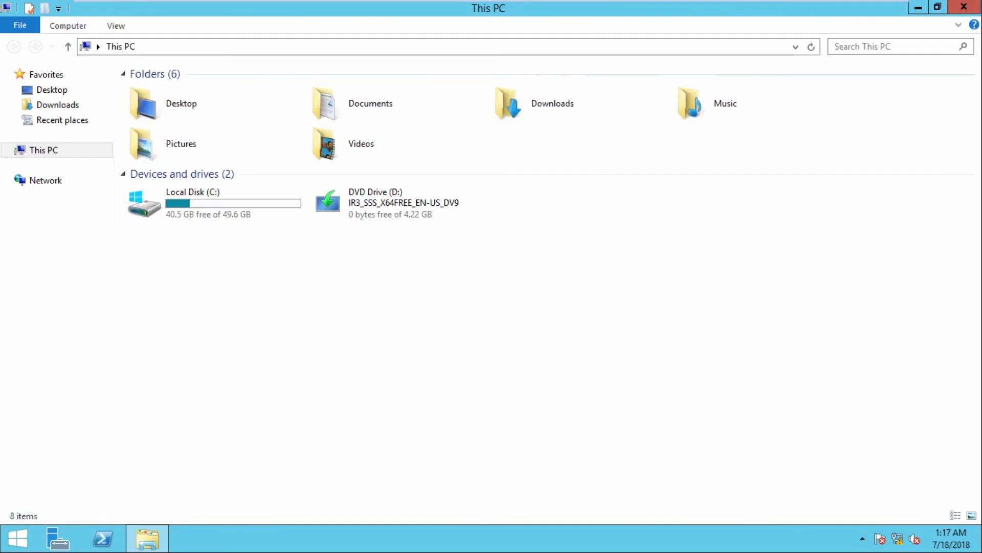
{"action": "double_click", "coordinate": [169, 199]}
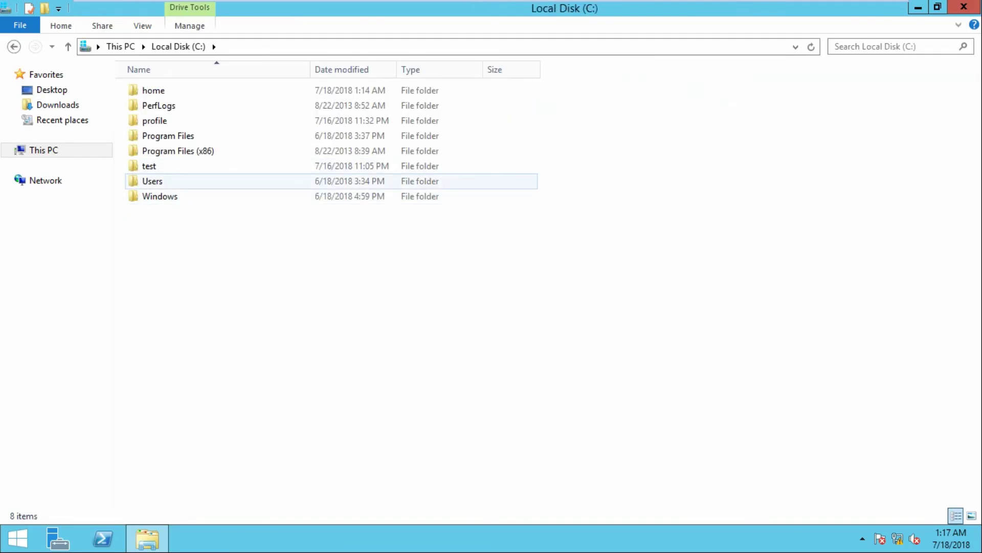
{"action": "left_click", "coordinate": [153, 90]}
{"action": "double_click", "coordinate": [154, 90]}
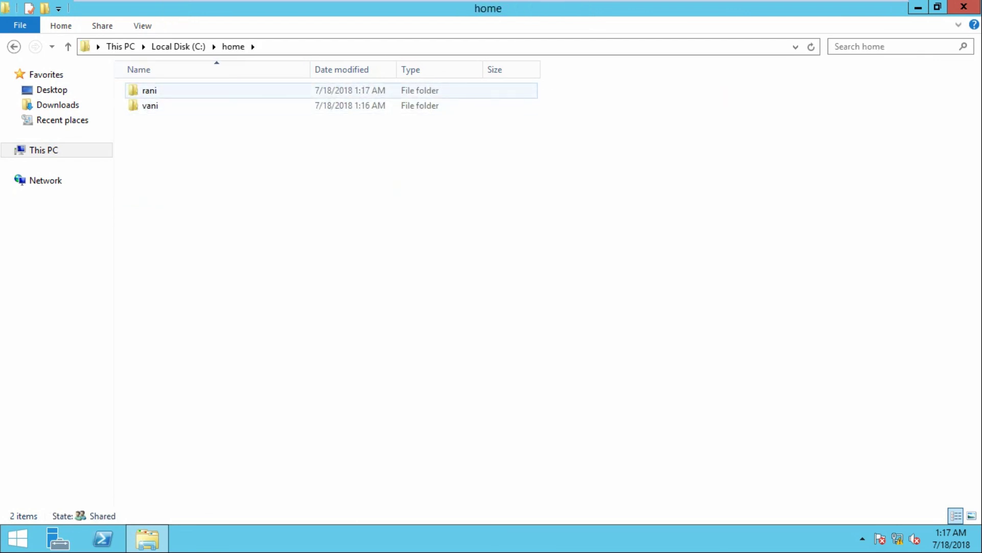
Confirm the rani and vani home folders each contain their personal info folder
{"action": "double_click", "coordinate": [149, 90]}
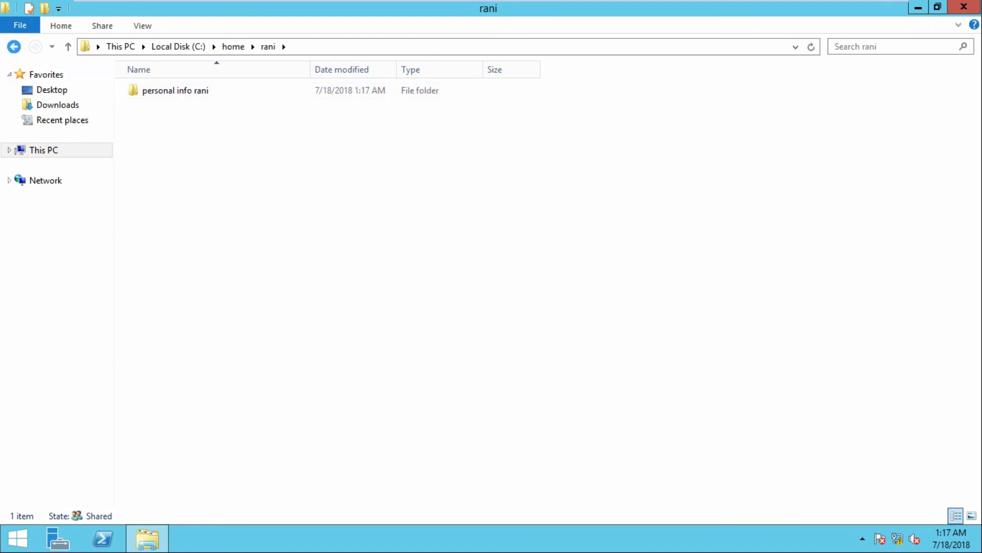
{"action": "left_click", "coordinate": [14, 46]}
{"action": "left_click", "coordinate": [150, 106]}
{"action": "double_click", "coordinate": [150, 105]}
{"action": "left_click", "coordinate": [14, 46]}
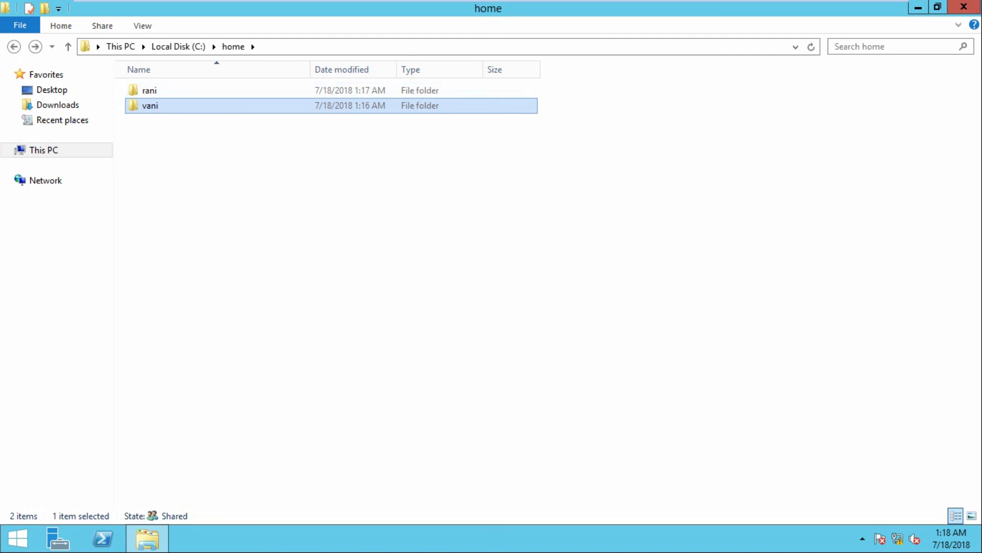
{"action": "mouse_move", "coordinate": [492, 1]}
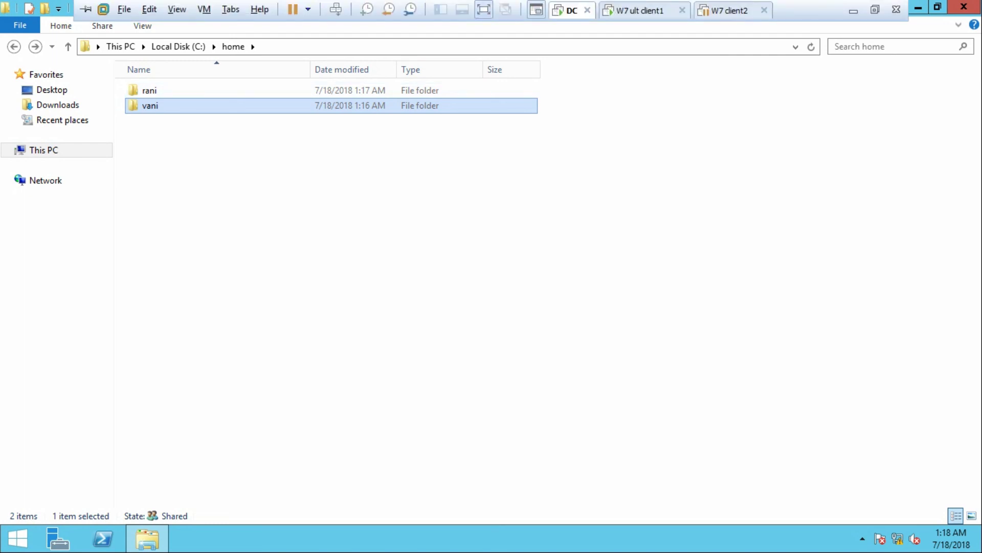